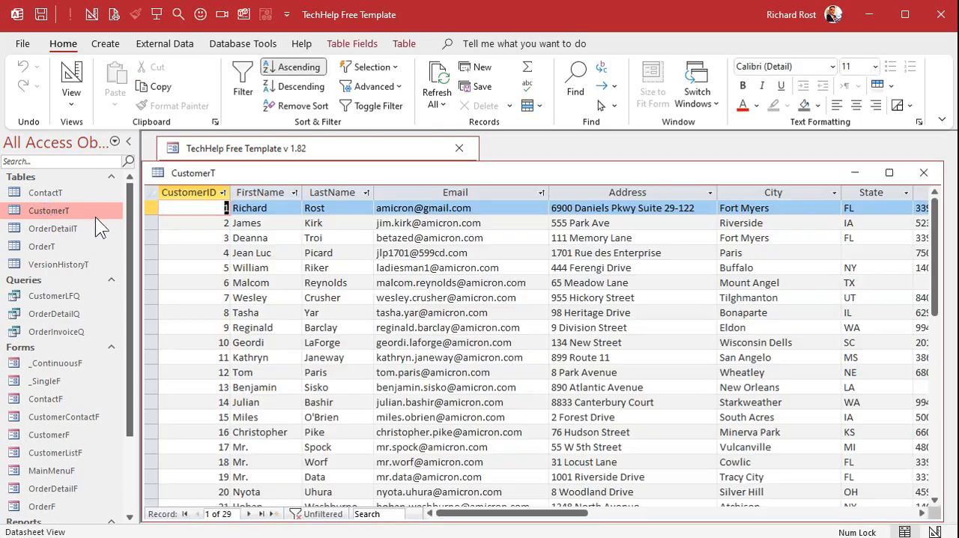
- Move the State and City columns to the front of the CustomerT datasheet, with State before City
mouse_move(248, 170)
left_mouse_down()
mouse_move(265, 147)
mouse_move(259, 154)
left_mouse_up()
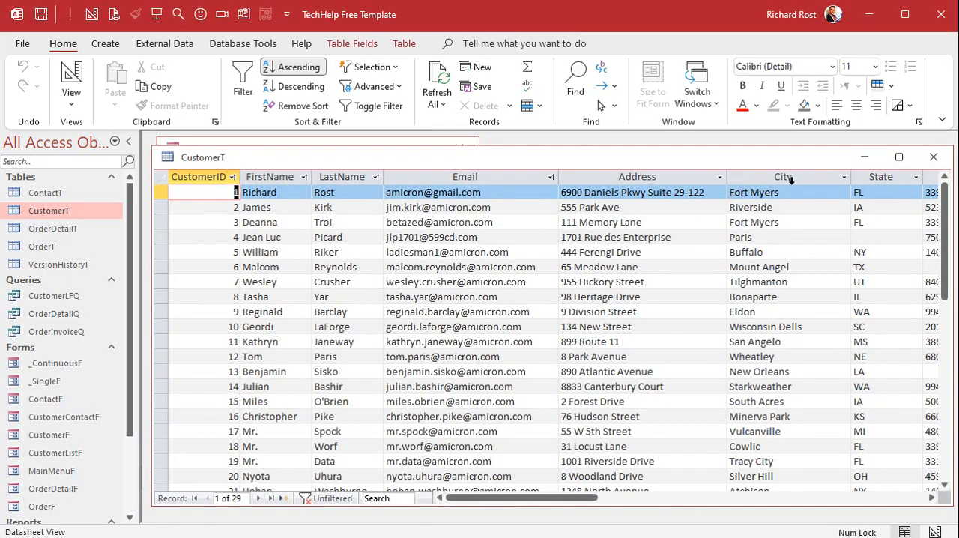
left_click(878, 177)
left_click_drag(895, 180, 195, 212)
left_click(864, 177)
left_click_drag(833, 185, 275, 190)
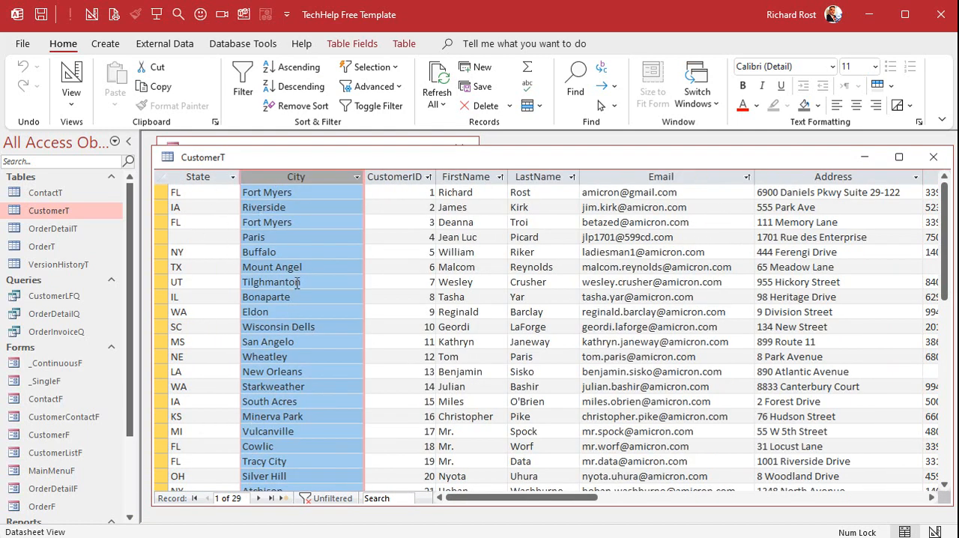
left_click(259, 282)
left_click(209, 190)
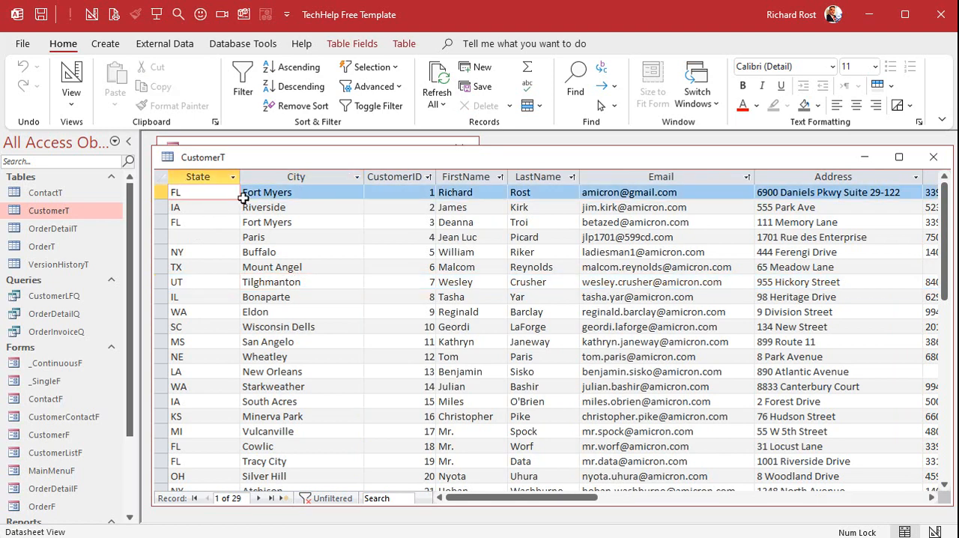
- Change the third customer record's state to NY and its city to Rochester
left_click(205, 207)
left_click(202, 221)
double_click(202, 222)
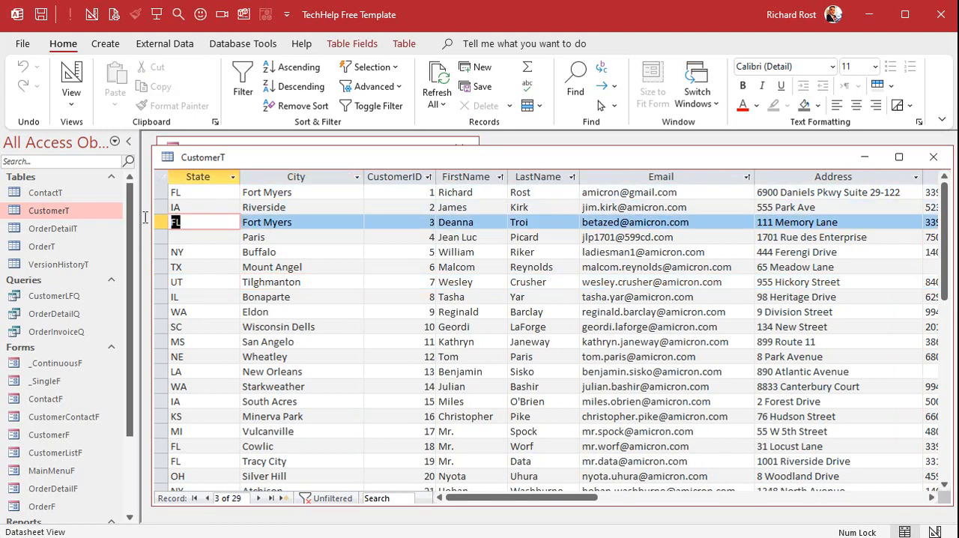
type("NY")
key("Tab")
type("Rochester")
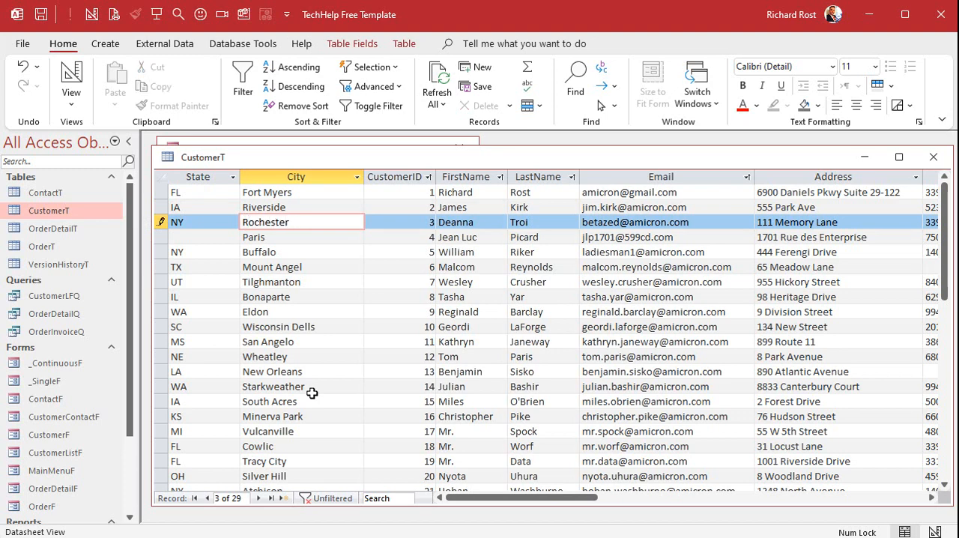
key("Down")
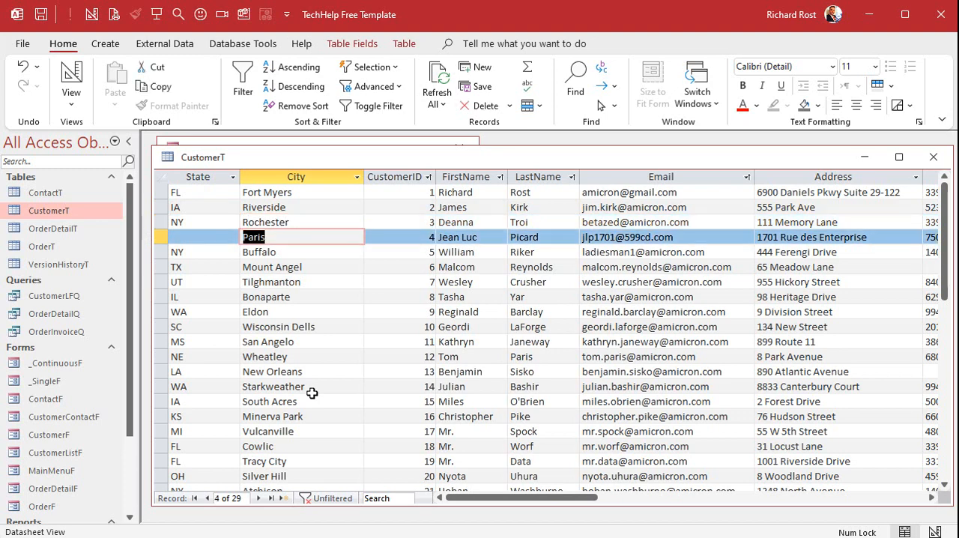
- Delete the customer record for Paris and set the Texas customer's city to Buffalo
left_click(160, 237)
key("Delete")
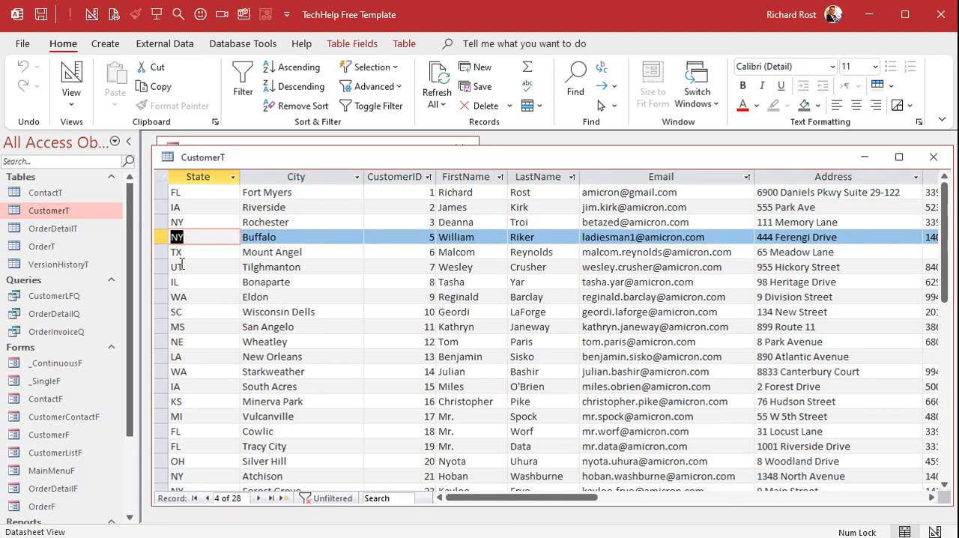
left_click_drag(317, 252, 211, 255)
type("Buffalo")
key("Down")
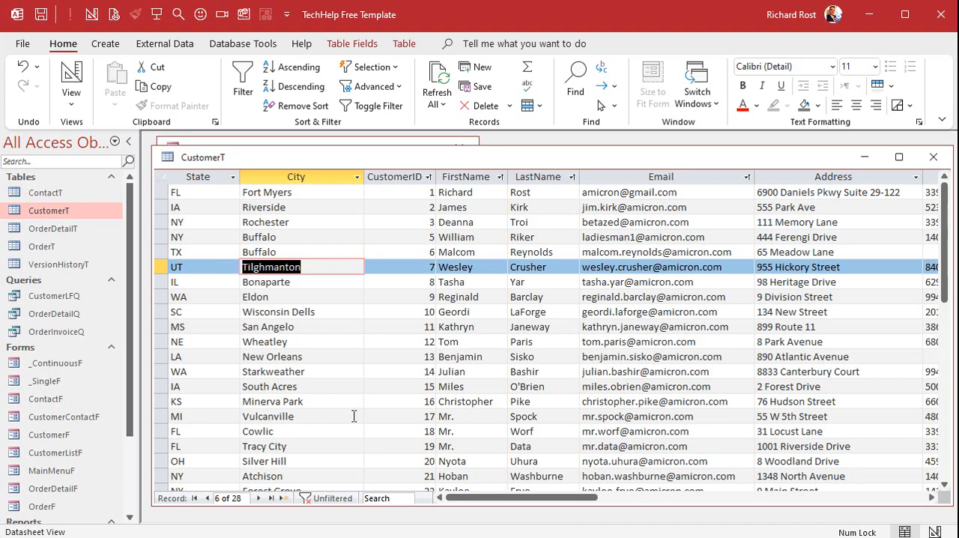
- Move the CreditLimit column directly after City, and close CustomerT with its layout changes saved
left_click_drag(519, 498, 708, 497)
left_click(566, 178)
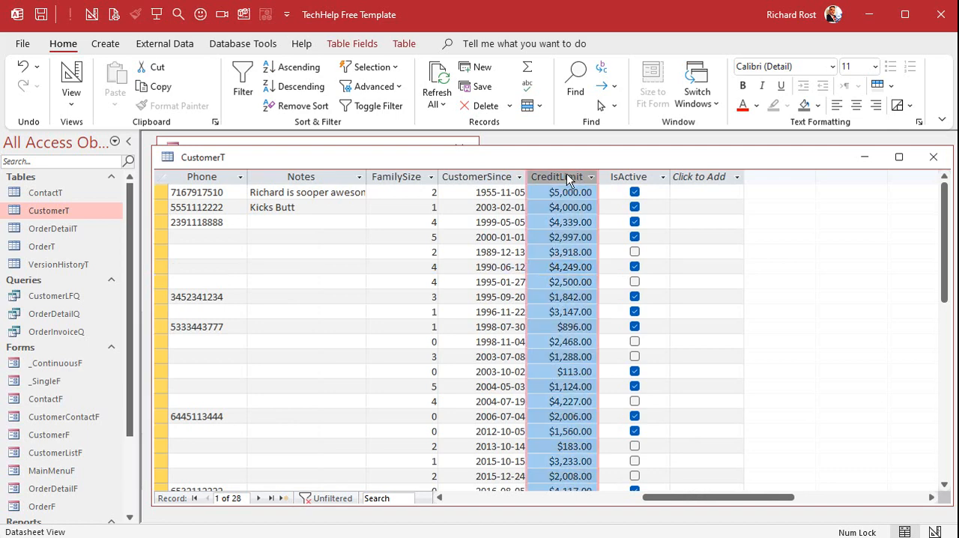
left_click_drag(563, 181, 375, 203)
left_click(207, 239)
left_click(210, 180)
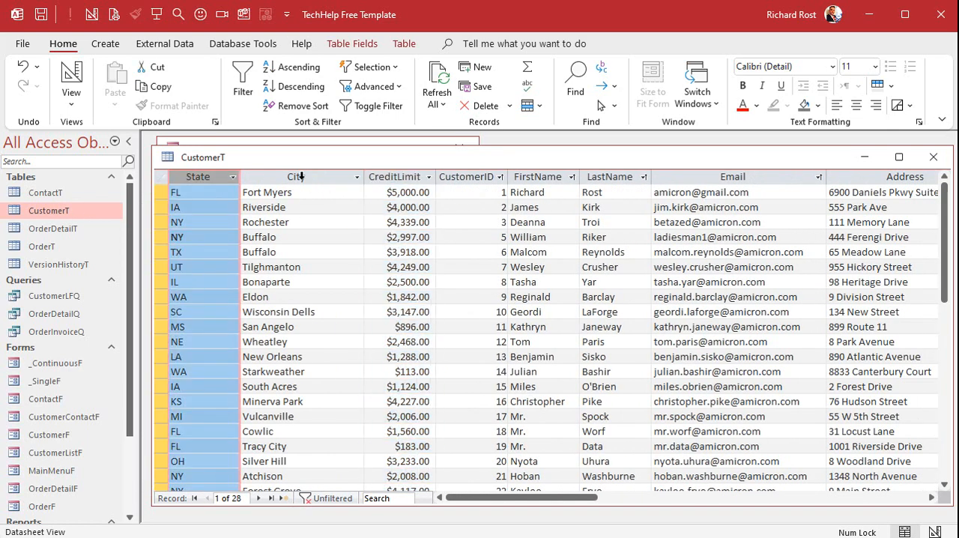
left_click(303, 178)
left_click(393, 177)
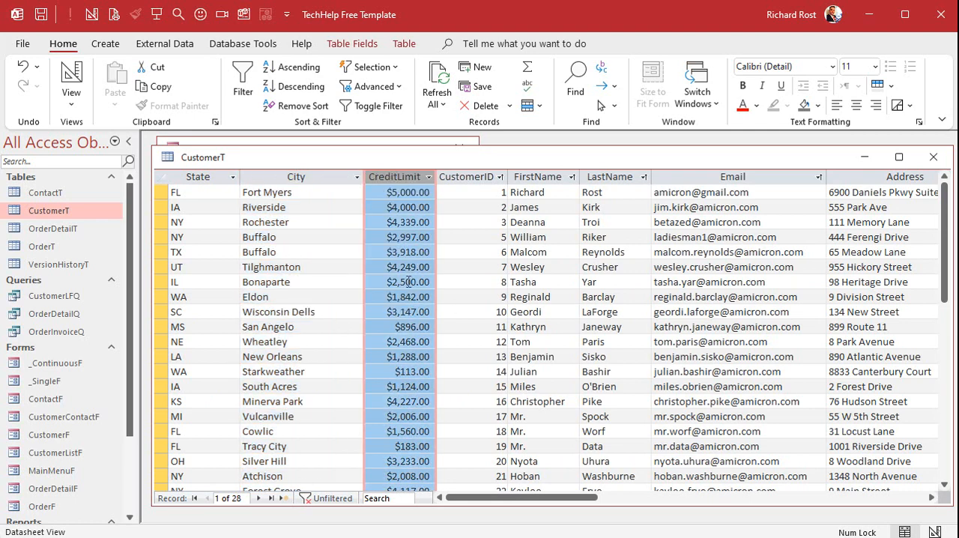
left_click(933, 157)
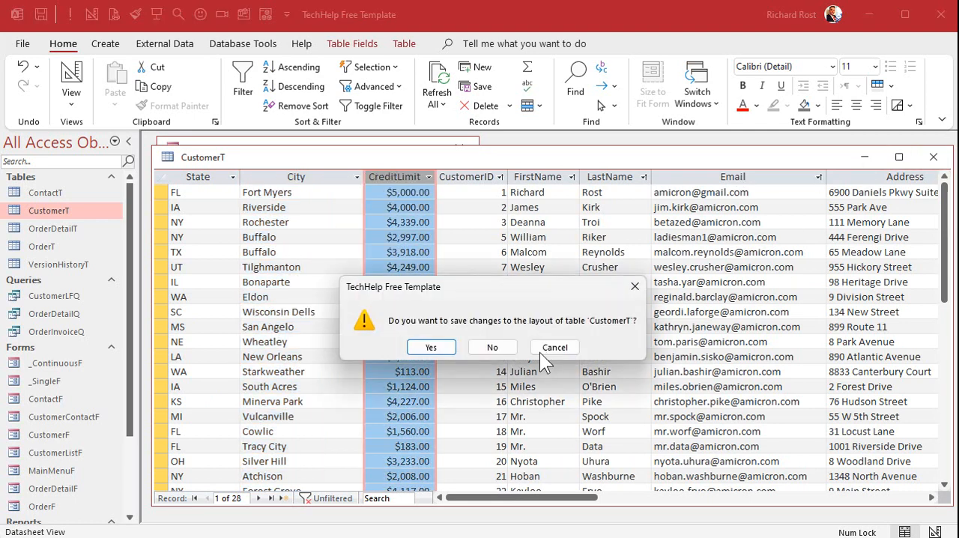
left_click(436, 346)
- Open the main menu form in Design View and enlarge its window to show the whole form
right_click(332, 268)
left_click(374, 323)
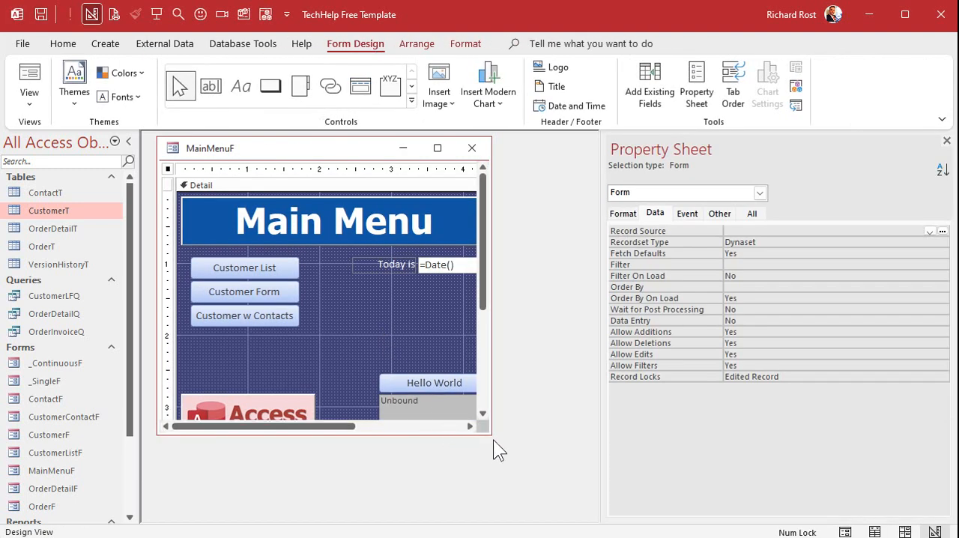
left_click_drag(490, 433, 574, 475)
- Change the caption of the "Today is" label to State
left_click(386, 264)
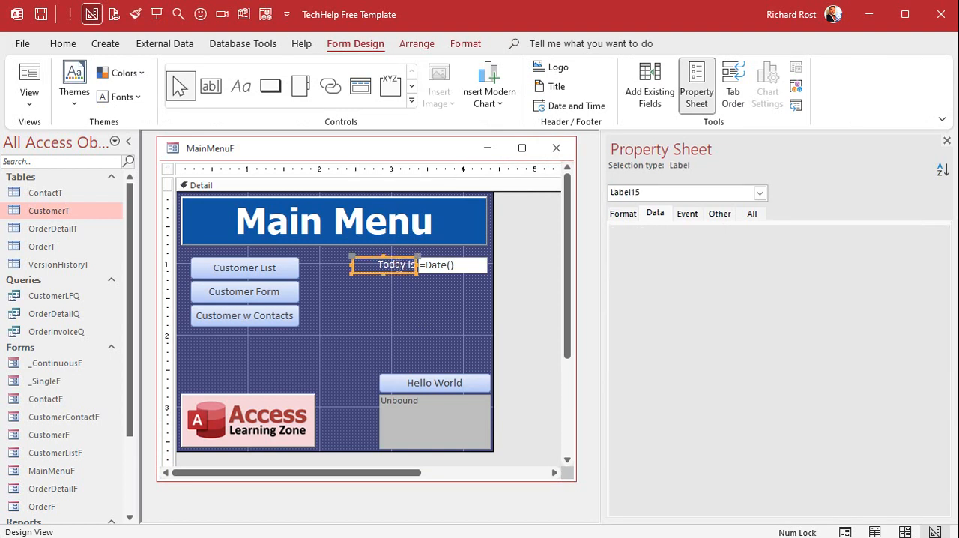
left_click(396, 266)
type("State")
key("Tab")
left_click(453, 286)
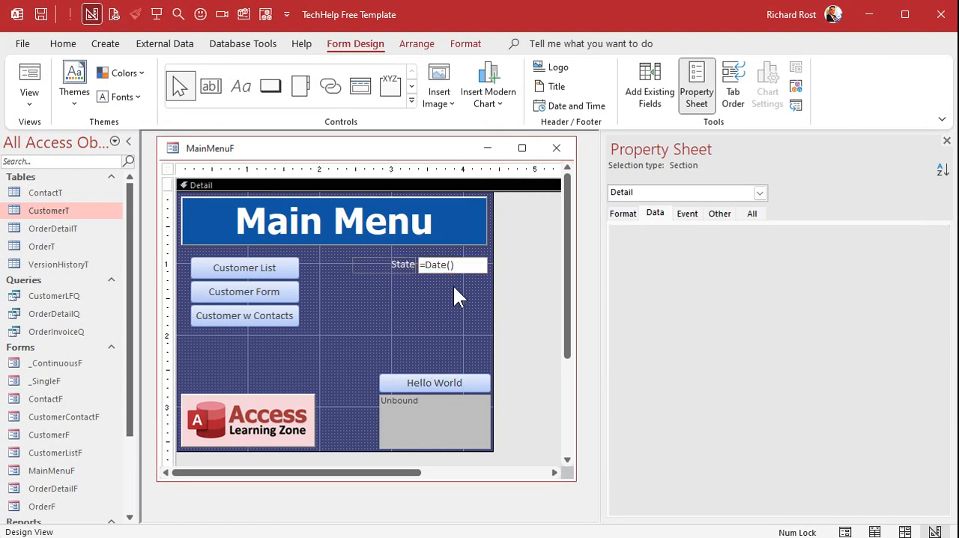
- Rename the date text box State and clear its control source and format
left_click(459, 267)
left_click(752, 213)
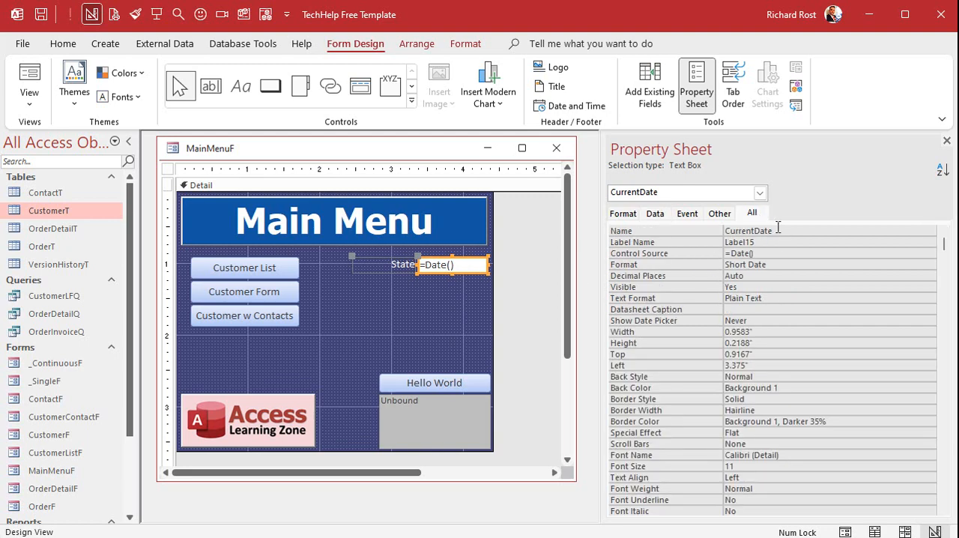
double_click(776, 230)
type("State")
key("Tab")
key("Tab")
key("Delete")
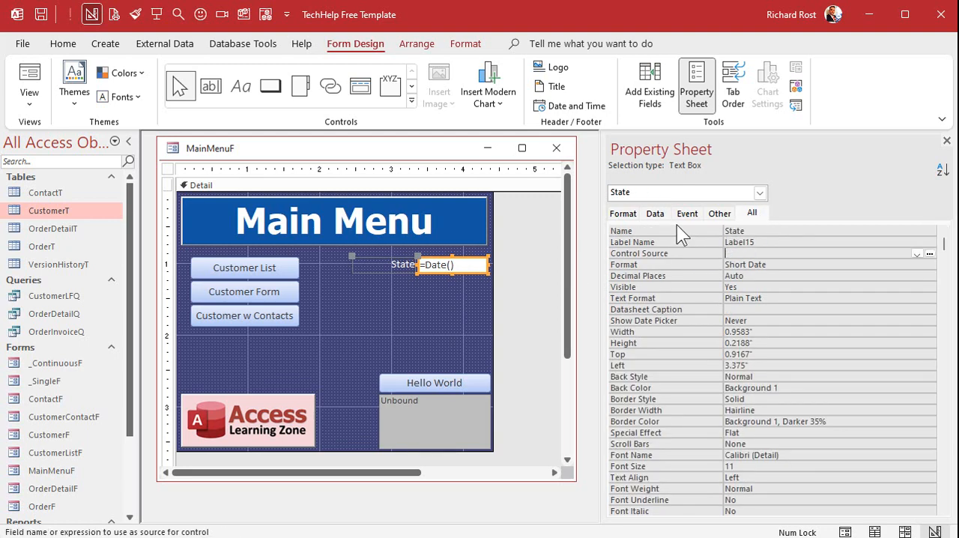
key("Tab")
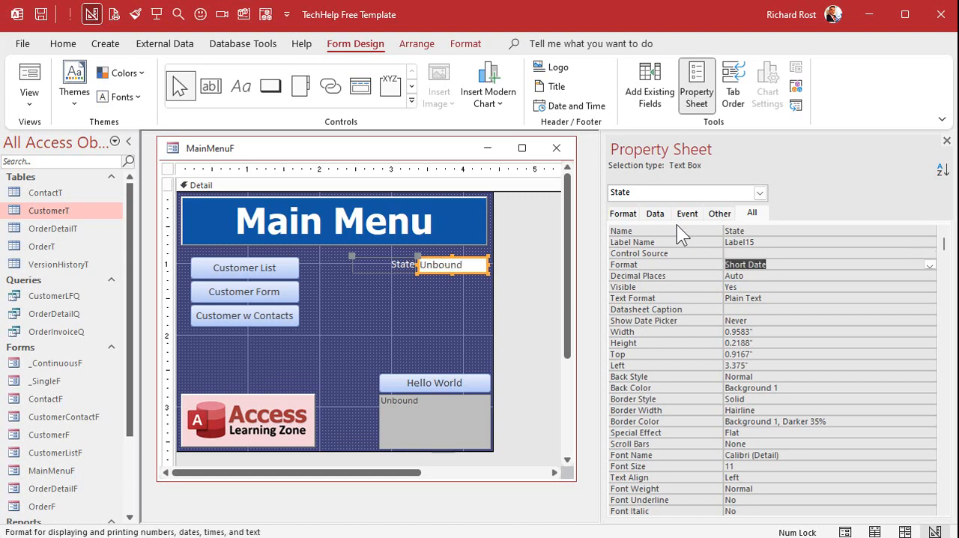
key("Delete")
key("Tab")
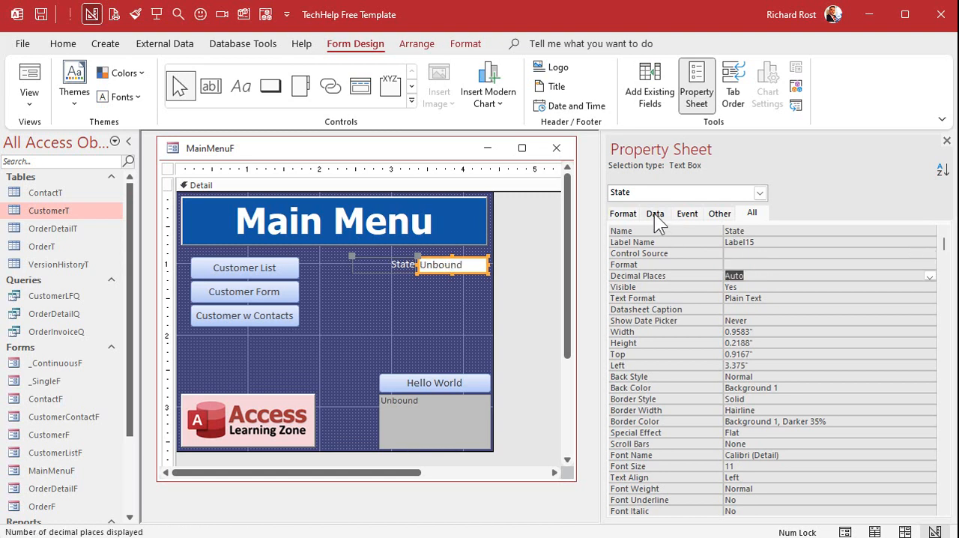
- Set the State text box's default value to "NY"
left_click(655, 215)
left_click(750, 264)
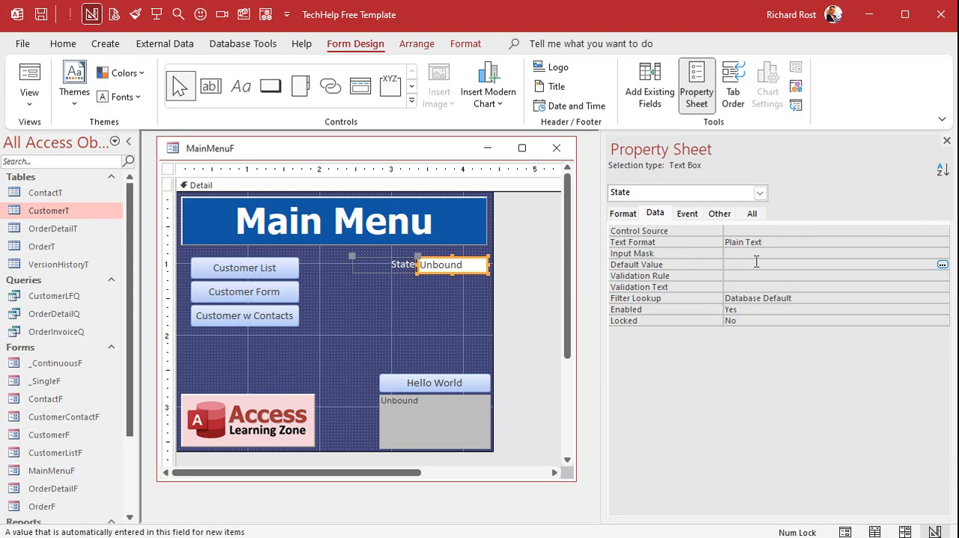
type("\"NY\"")
key("Return")
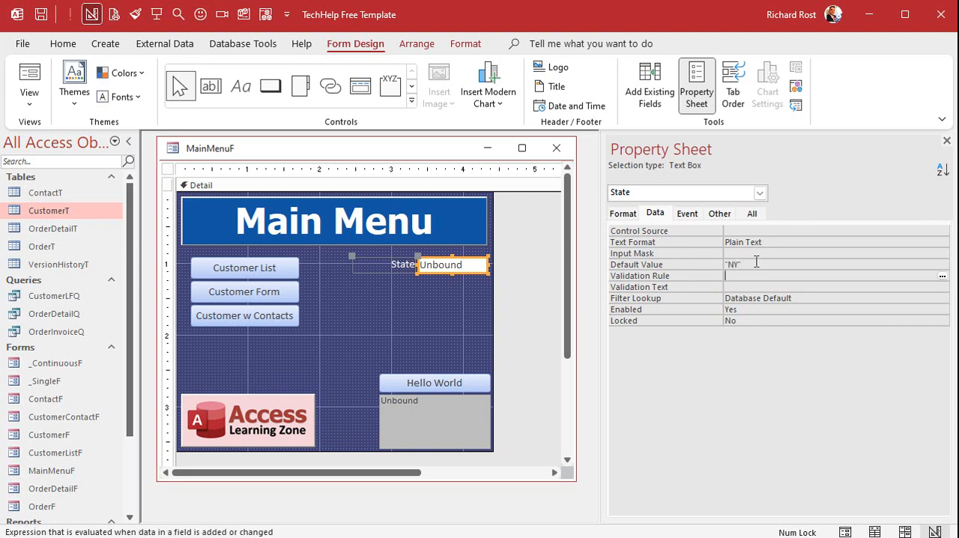
- Duplicate the State text box with its label directly below and caption the new label City
left_click(435, 292)
left_click(449, 267)
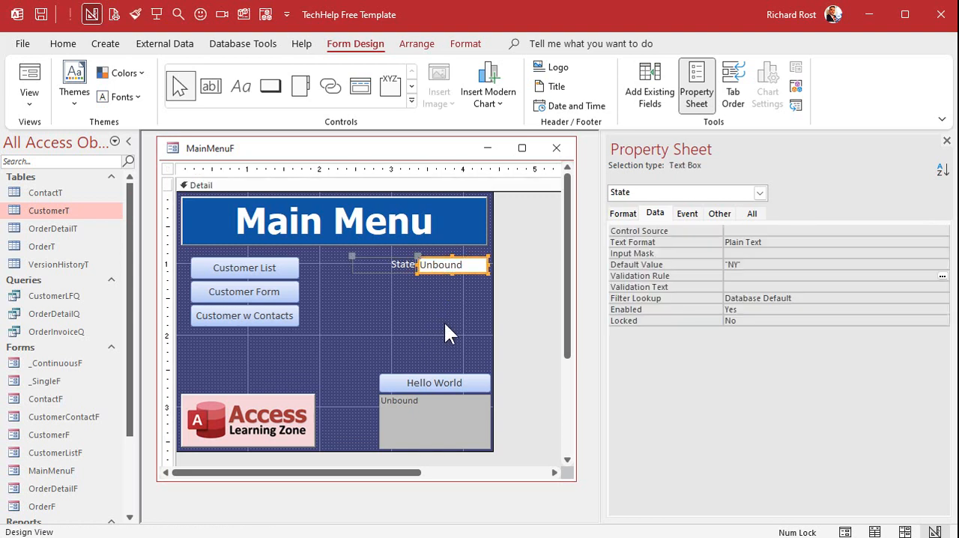
key("ctrl+c")
key("ctrl+v")
left_click(447, 300)
left_click(448, 284)
left_click(404, 285)
key("F2")
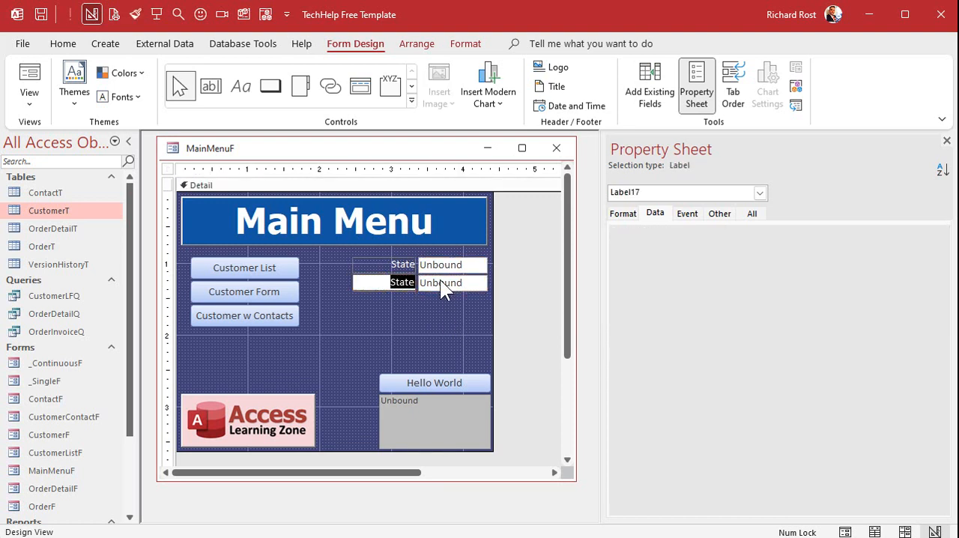
type("City")
- Name the copied text box City
left_click(441, 281)
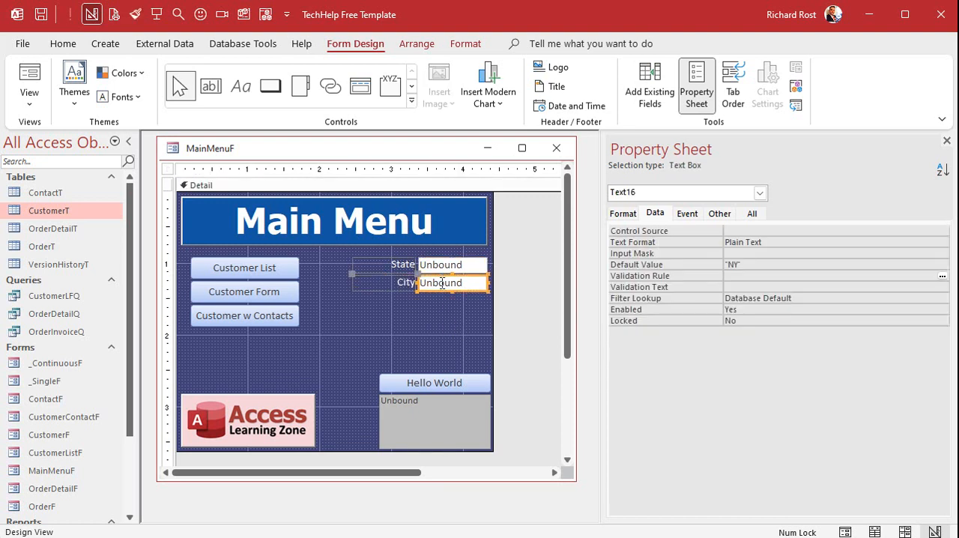
left_click(753, 213)
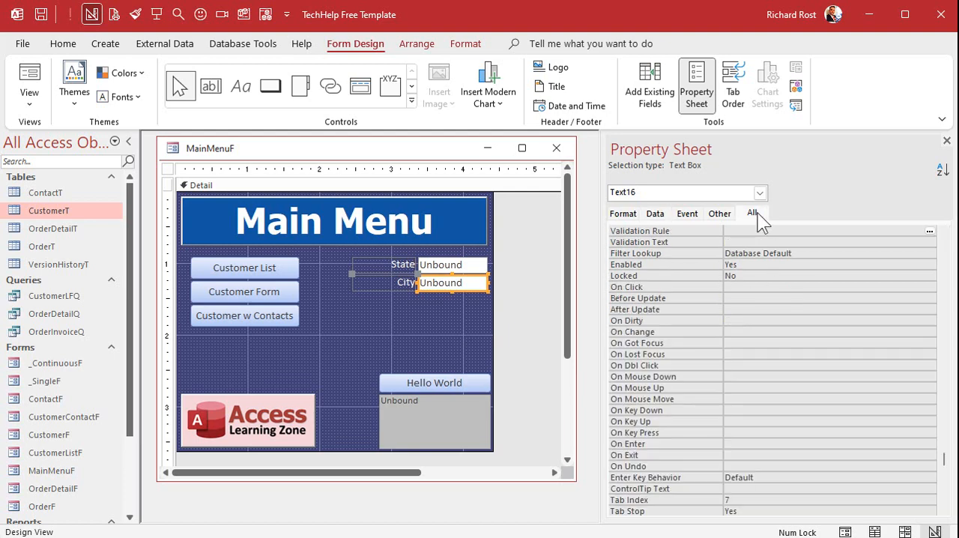
left_click(944, 249)
left_click(945, 250)
left_click(668, 229)
type("City")
key("Return")
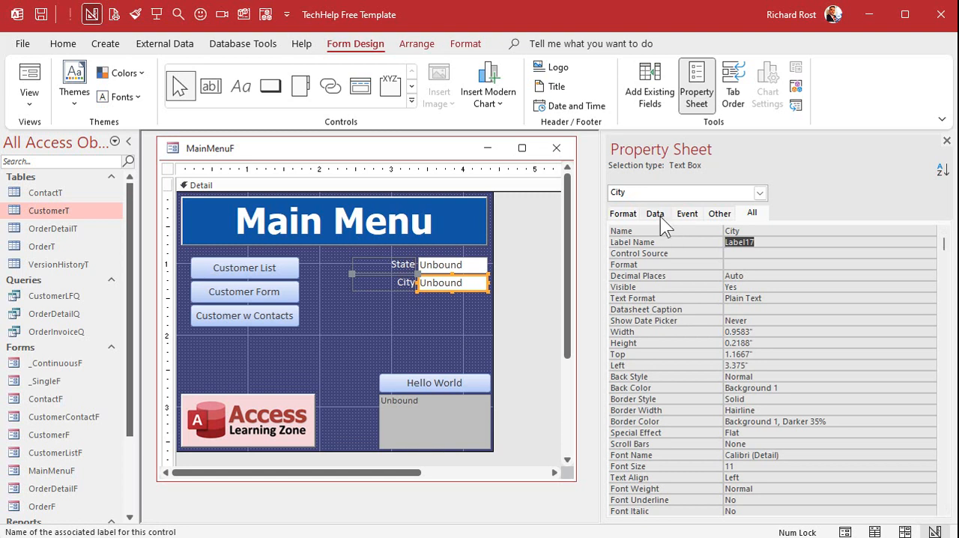
- Set the City text box's default value to "Buffalo"
left_click(656, 213)
double_click(734, 264)
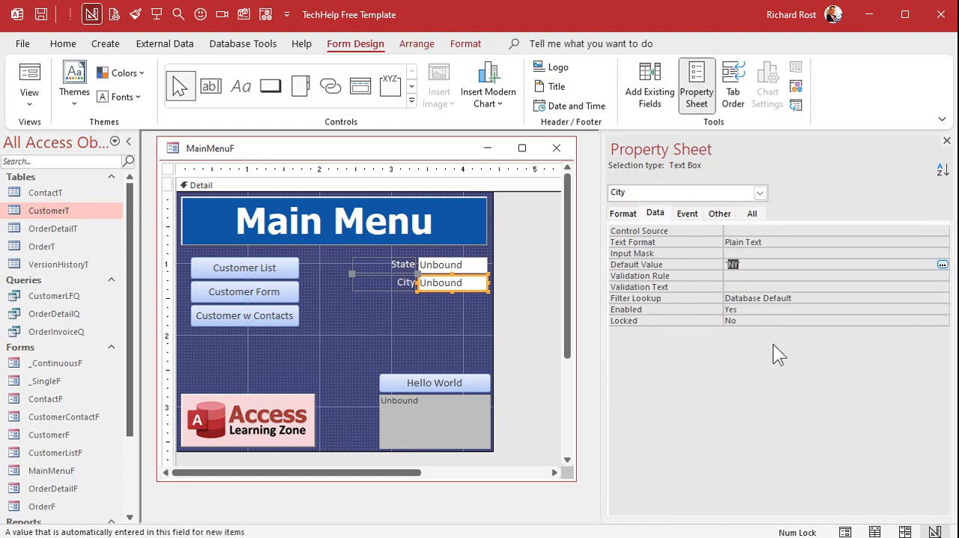
type("Buffalo\"")
key("Return")
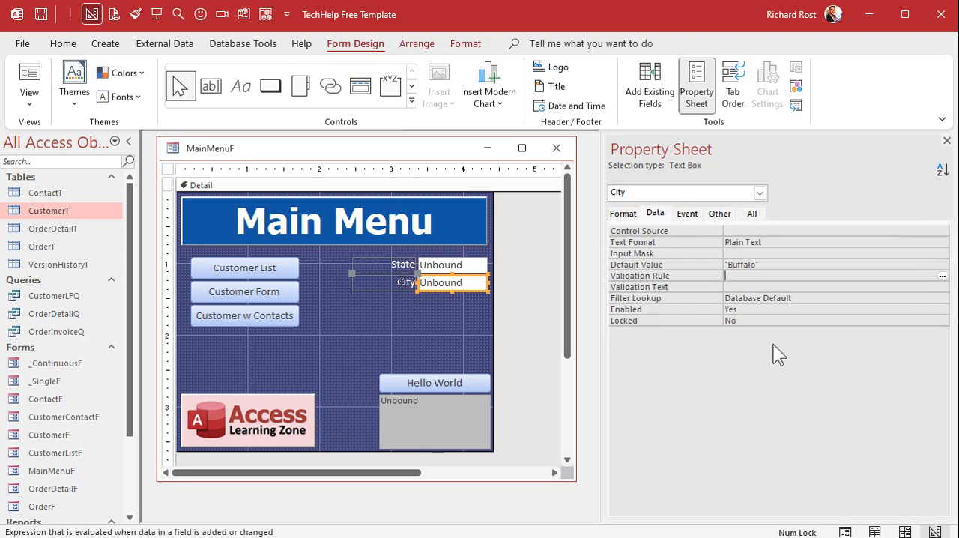
- Duplicate the City text box with its label below it and caption the new label Credit Limit
left_click(413, 342)
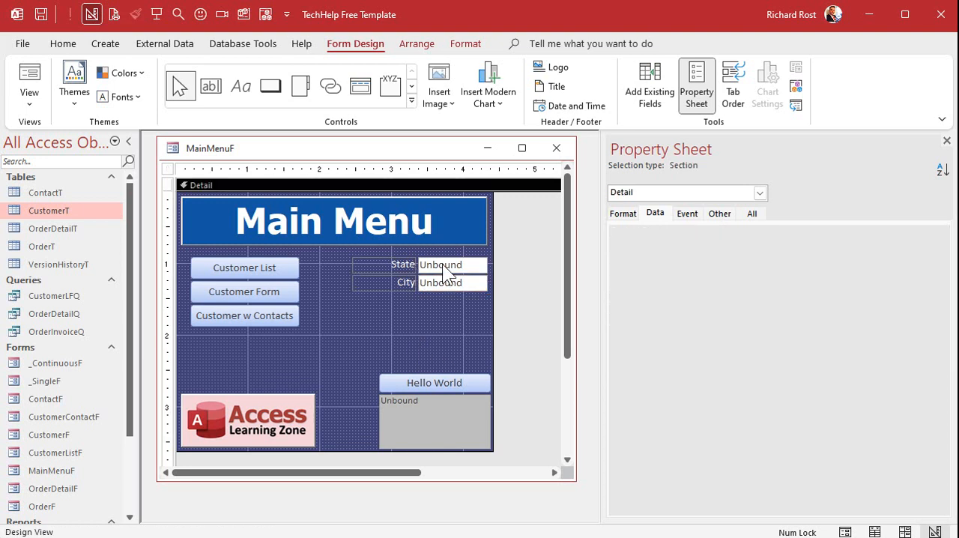
left_click(439, 289)
key("ctrl+c")
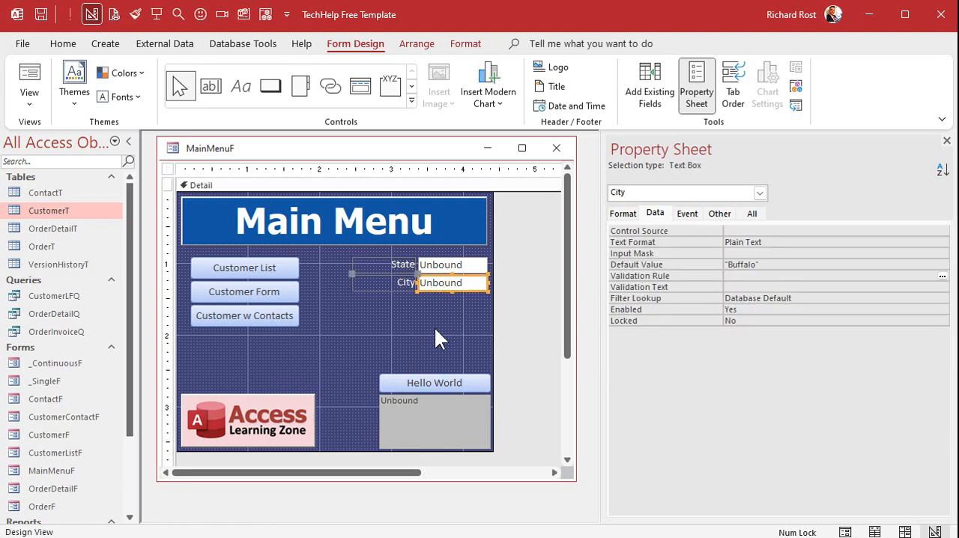
key("ctrl+v")
left_click(434, 329)
left_click(405, 303)
double_click(405, 303)
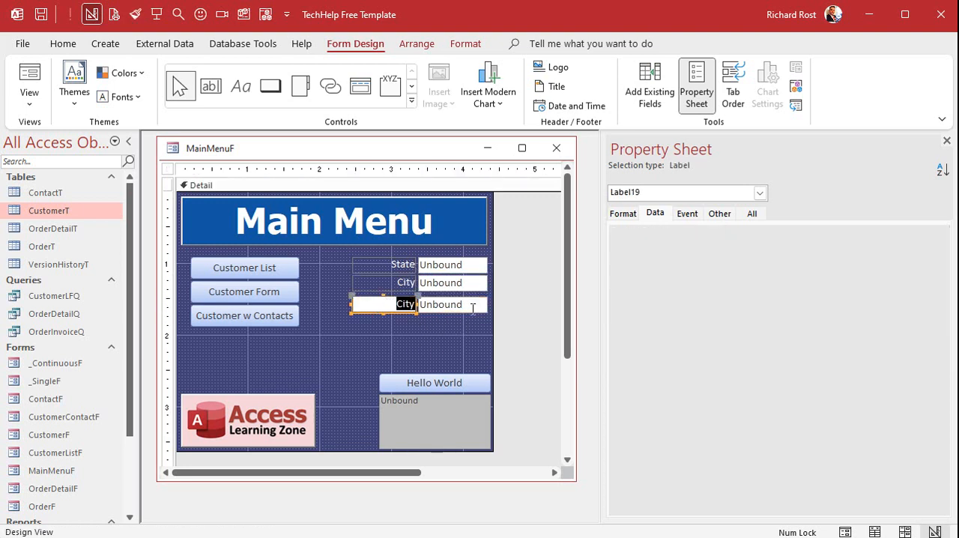
type("Credit Limit")
key("Return")
- Give the Credit Limit text box a light gray background colour
left_click(473, 310)
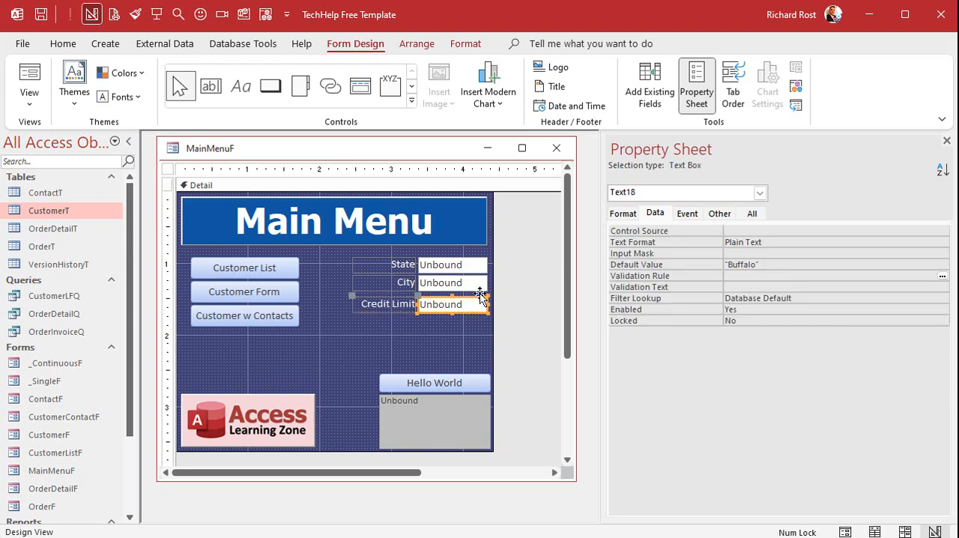
left_click(474, 46)
left_click(229, 96)
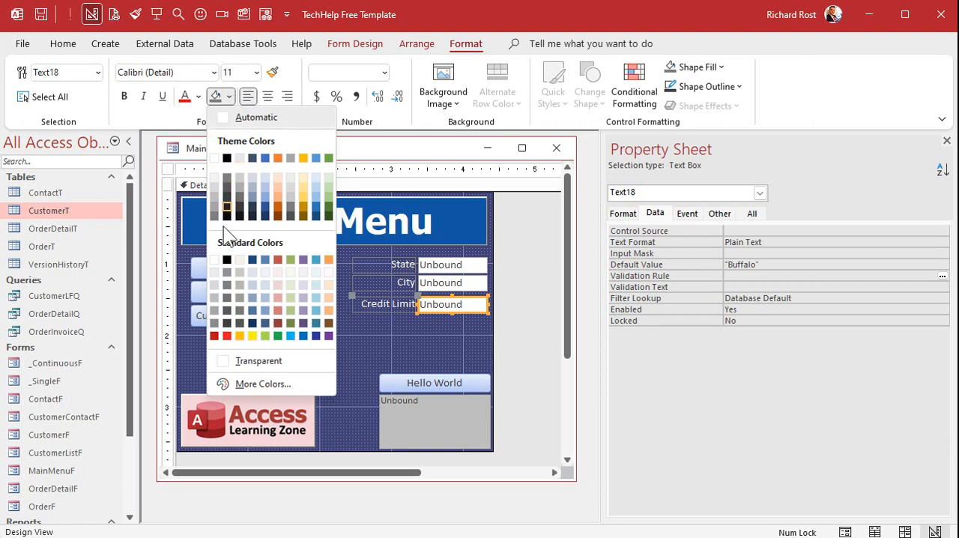
key("Escape")
left_click(401, 330)
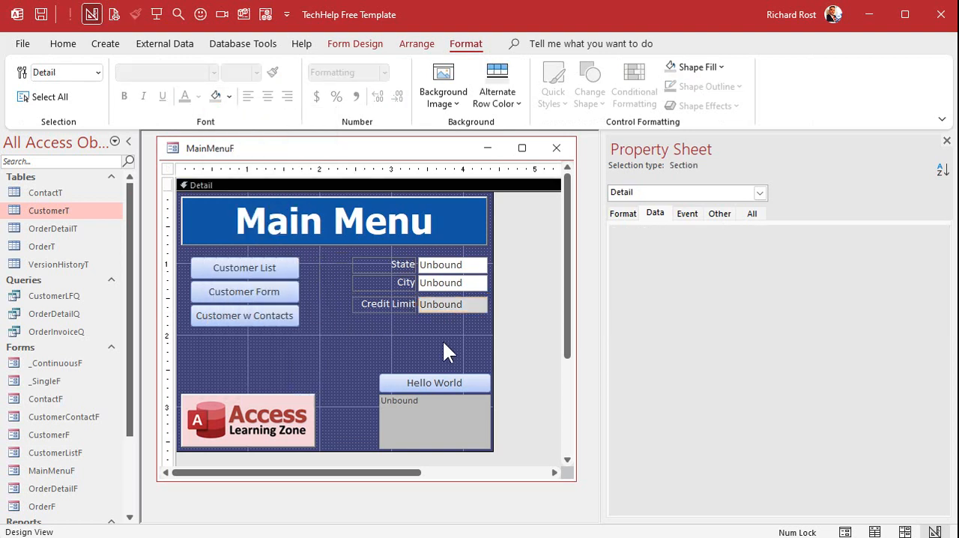
- Name the Credit Limit text box CreditLimit
left_click(457, 306)
left_click(752, 214)
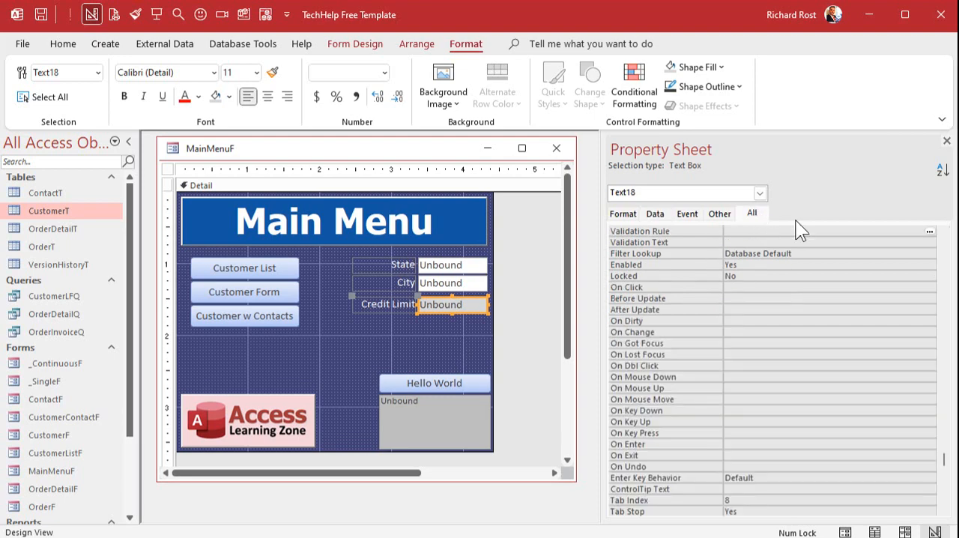
left_click(946, 244)
left_click(946, 245)
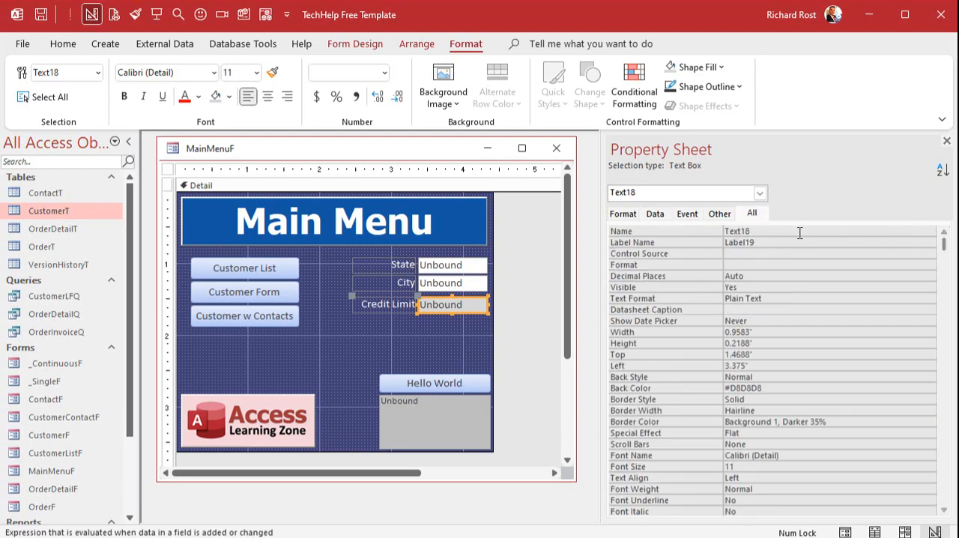
left_click(673, 232)
type("CreditLimit")
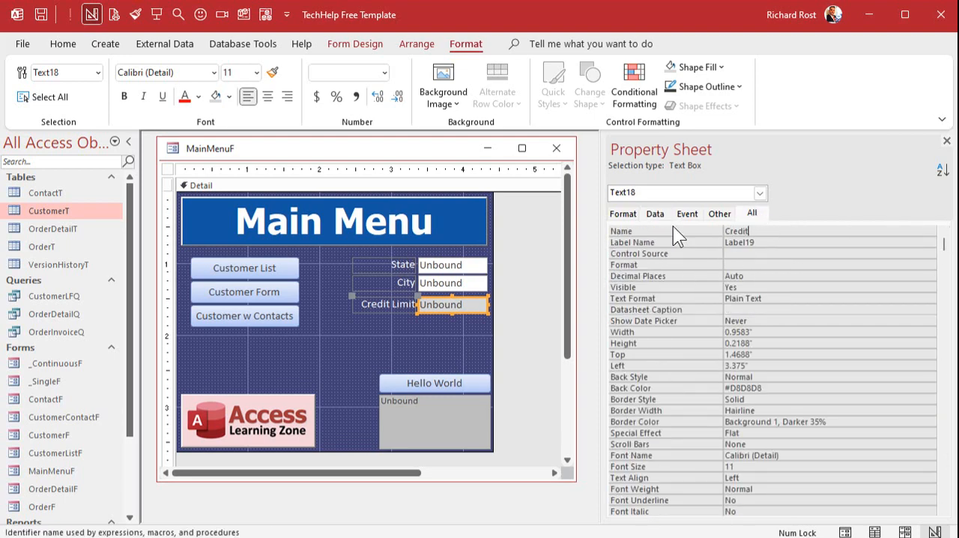
key("Tab")
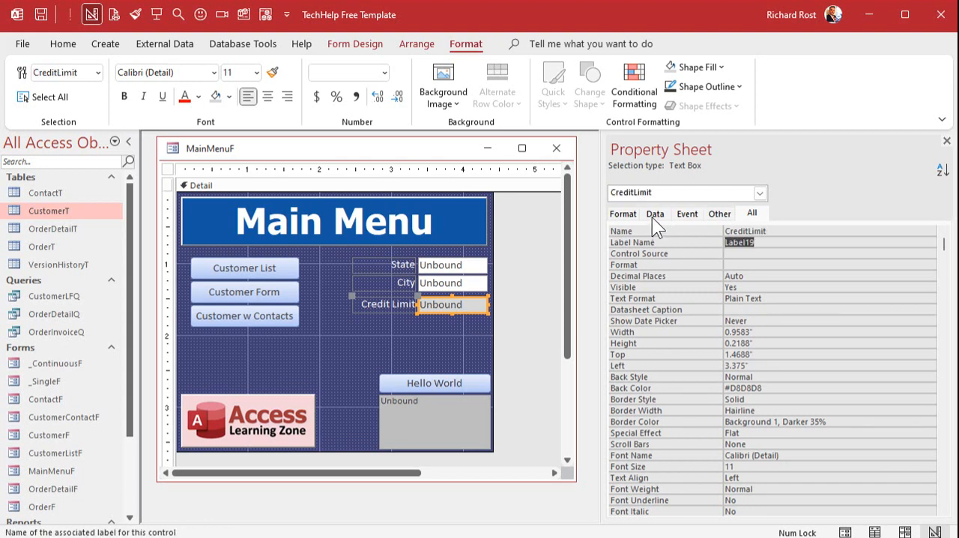
- Clear the default value of the CreditLimit text box
left_click(653, 215)
left_click(667, 265)
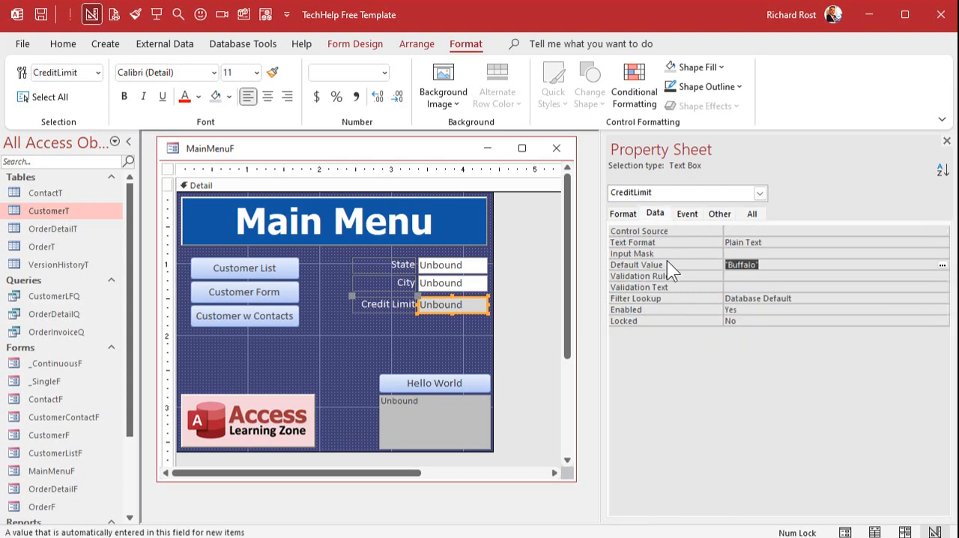
key("Delete")
- Begin the CreditLimit text box's control source in the Zoom box with =DLookup("CreditLimit","CustomerT"
left_click(750, 231)
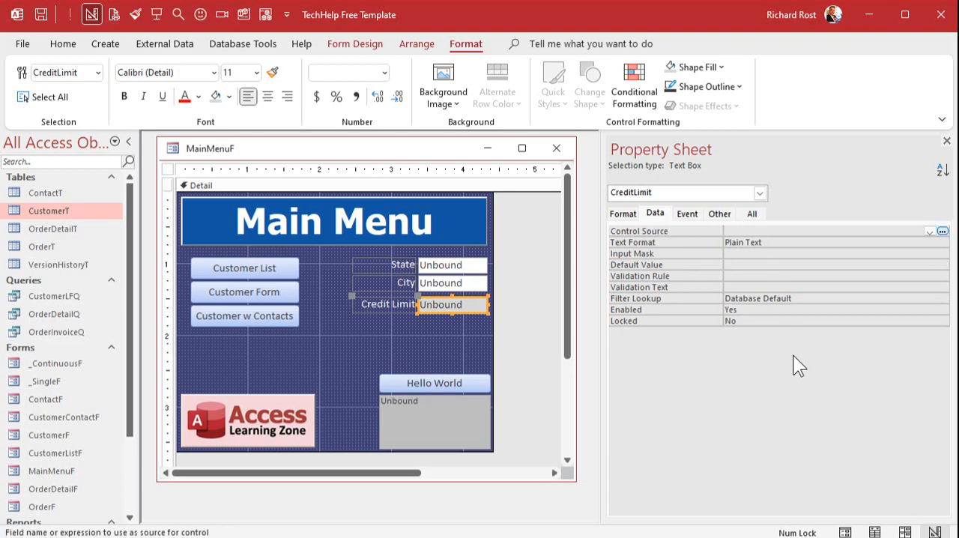
key("shift+F2")
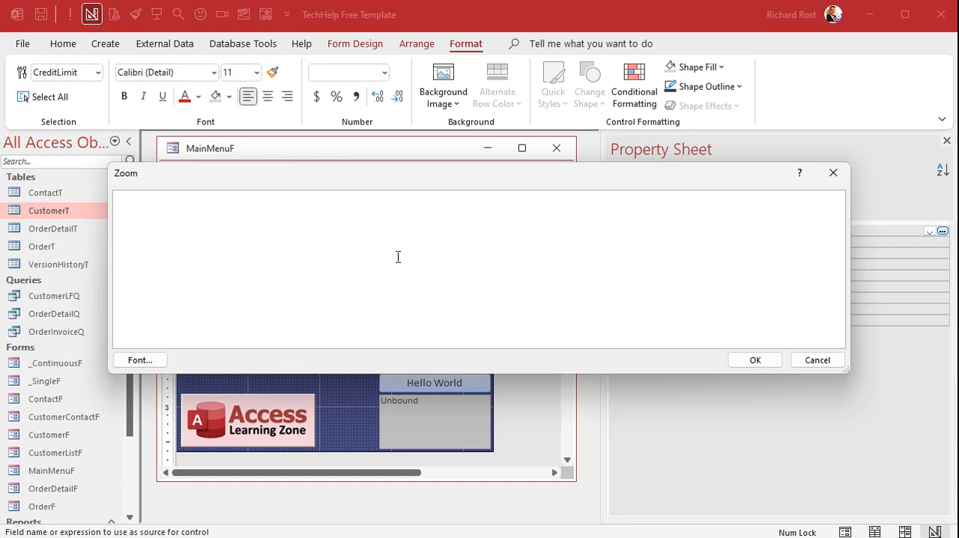
type("=DLookup(\"")
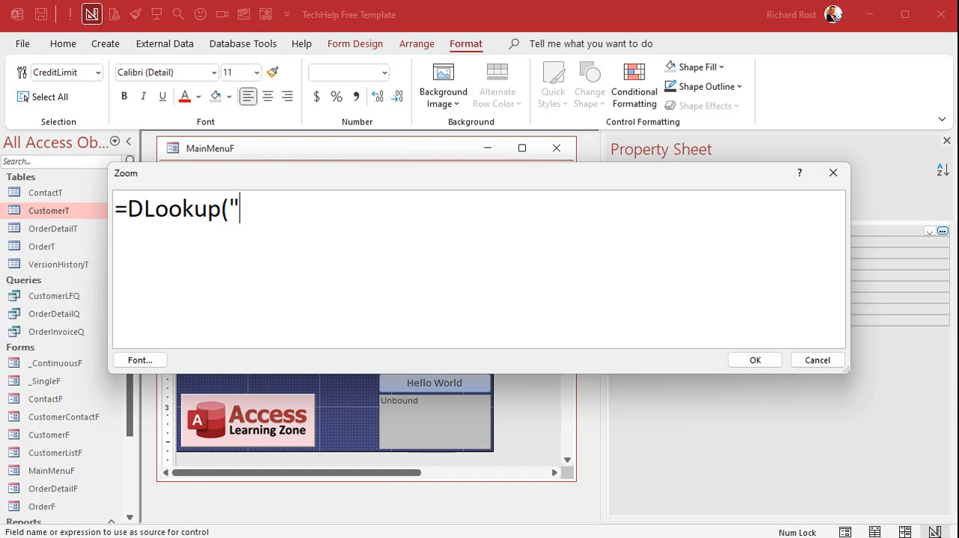
type("CreditLilmit")
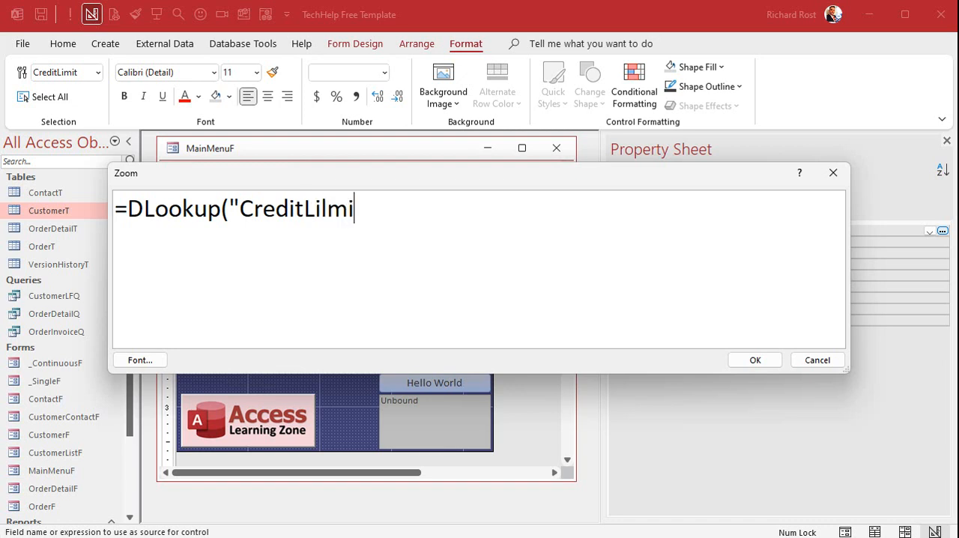
key("BackSpace")
key("BackSpace")
key("BackSpace")
key("BackSpace")
type("mit\",\"Customer")
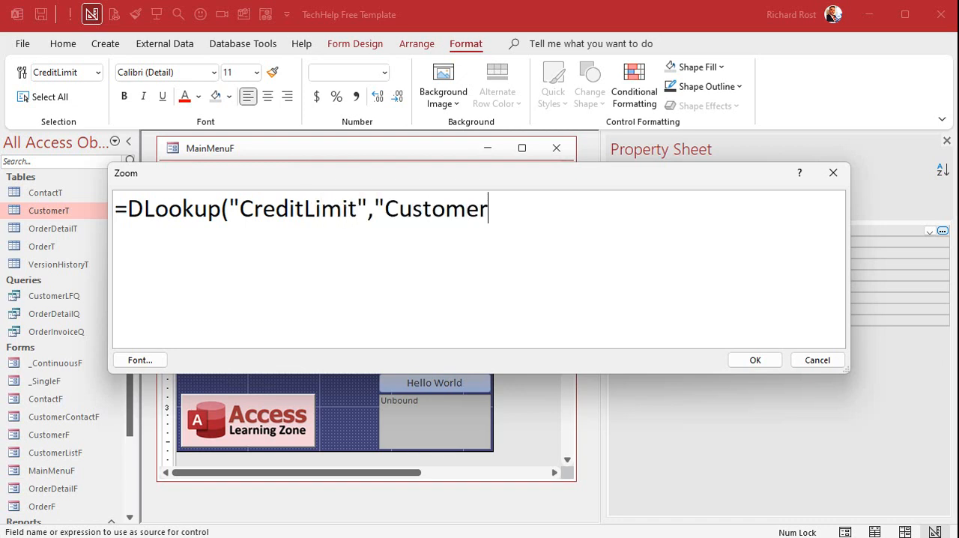
type("T\",\"State=")
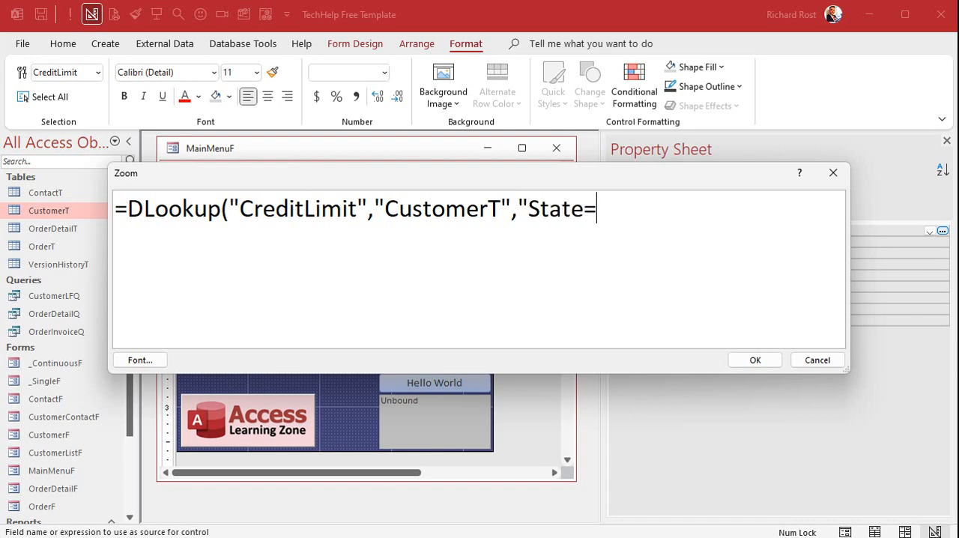
type("\"NY\"")
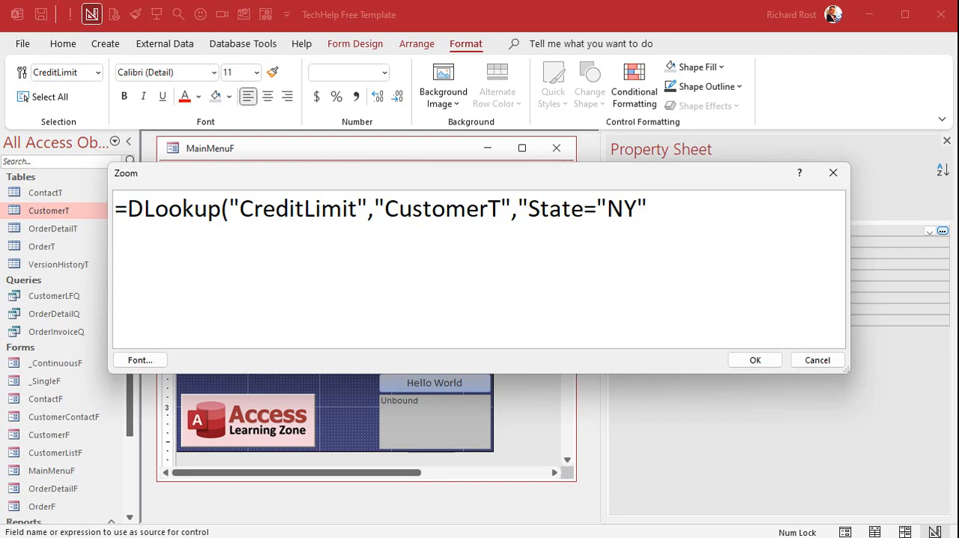
- Add the criteria argument "State=""NY"" to the DLookup expression, with doubled quotation marks around NY
type("\"")
key("Left")
key("Left")
key("Left")
key("Left")
key("Left")
type("\"")
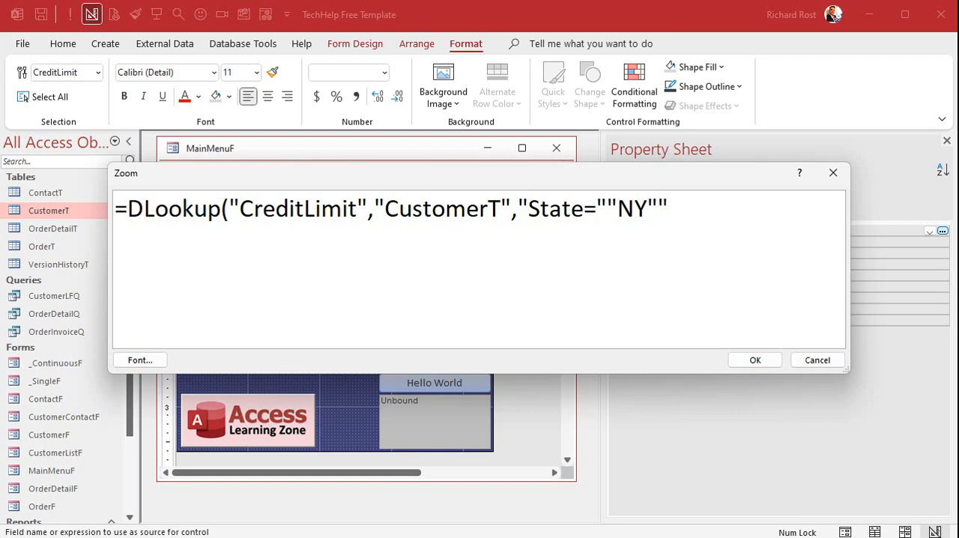
- Extend the criteria with AND City=""Buffalo""" and close the DLookup function's parenthesis
key("End")
type("AND Ci")
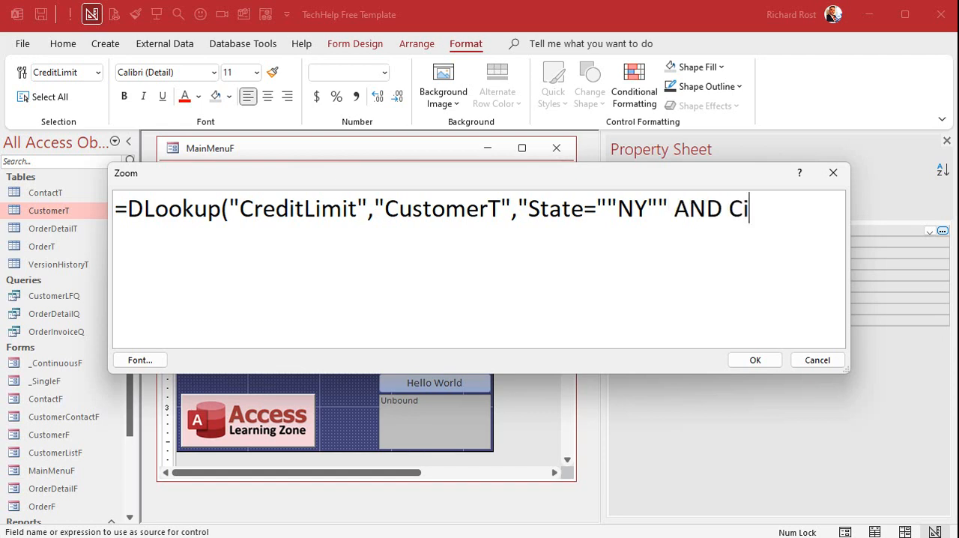
type("ty=\"\"BUf")
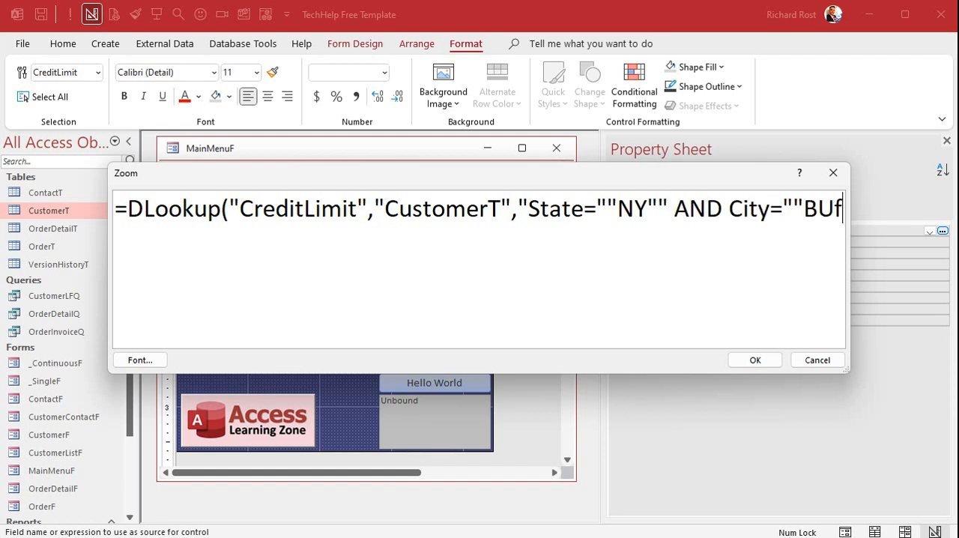
key("BackSpace")
key("BackSpace")
type("uffalo\"\"\"")
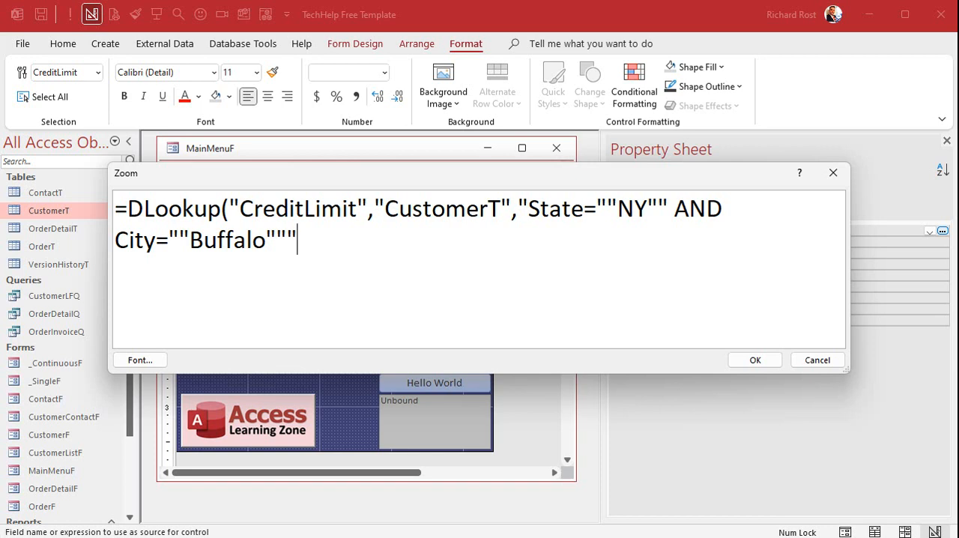
type(")")
- Review the doubled quotation marks and the whole criteria string, and accept the control source expression
left_click_drag(597, 210, 615, 210)
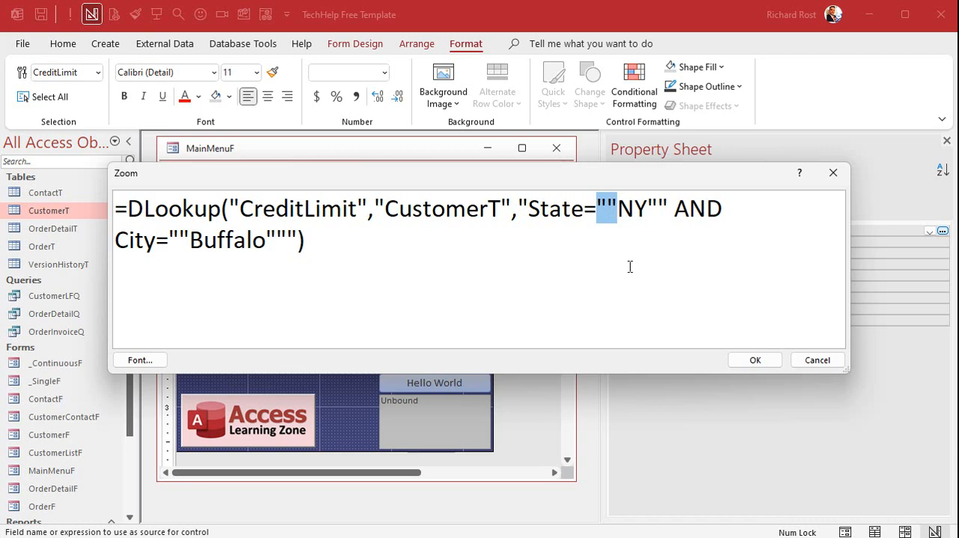
left_click_drag(648, 208, 669, 208)
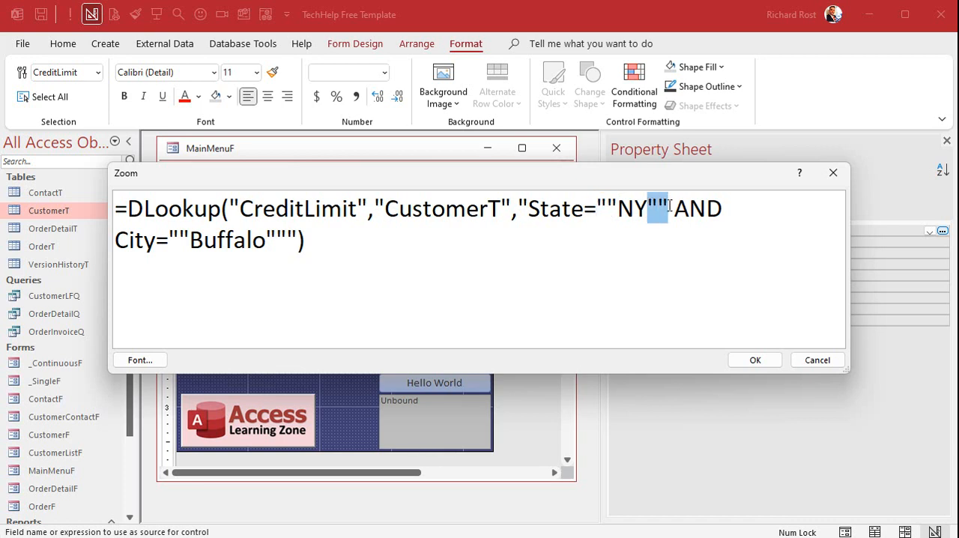
left_click_drag(518, 209, 416, 237)
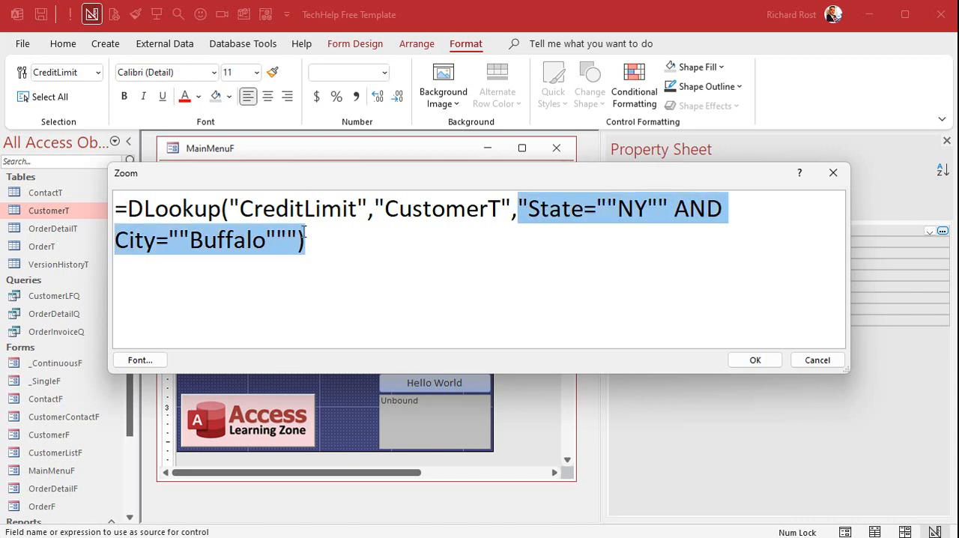
left_click_drag(299, 230, 297, 230)
left_click(753, 359)
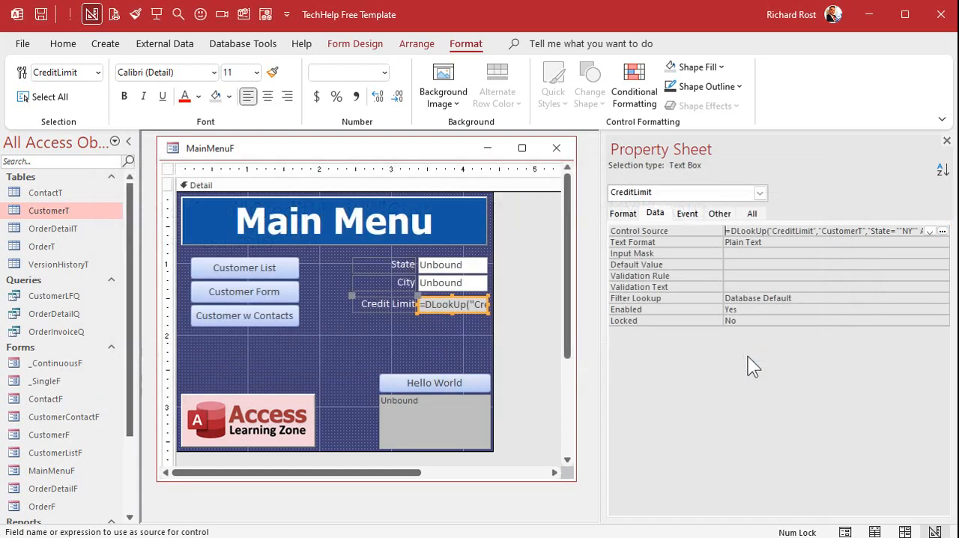
- Close the main menu form's design and reopen the form in Form View
left_click(433, 350)
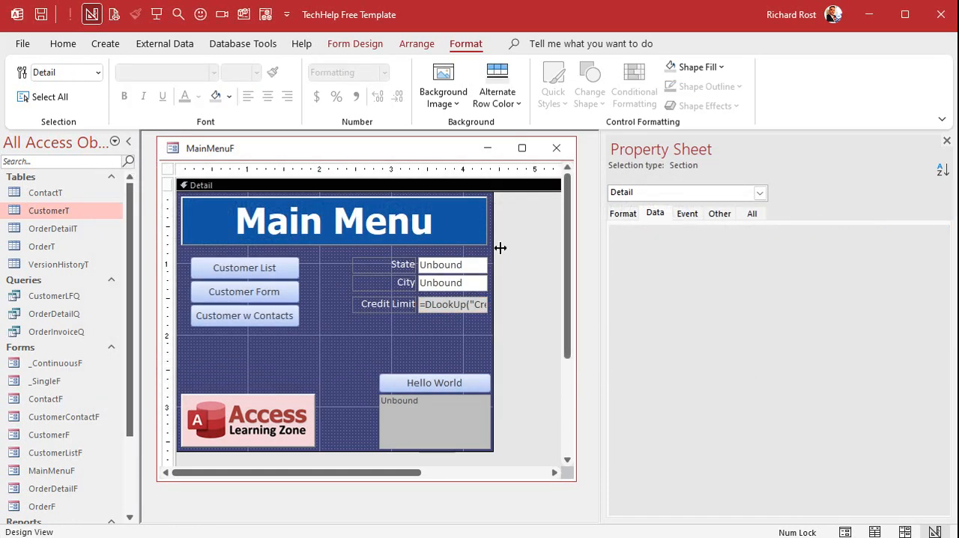
left_click(556, 148)
left_click(158, 15)
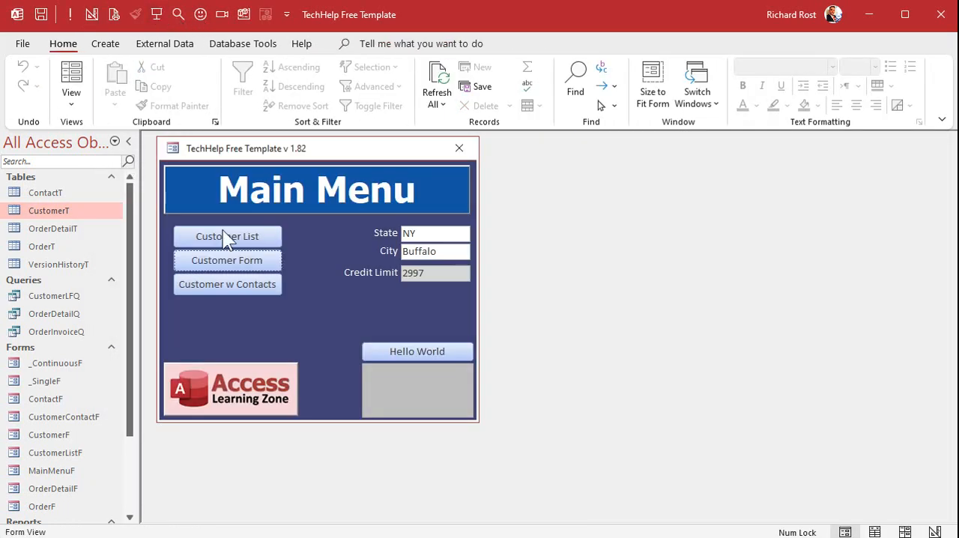
- Check the credit limit of the Buffalo, NY record in the CustomerT table and close the table
double_click(63, 210)
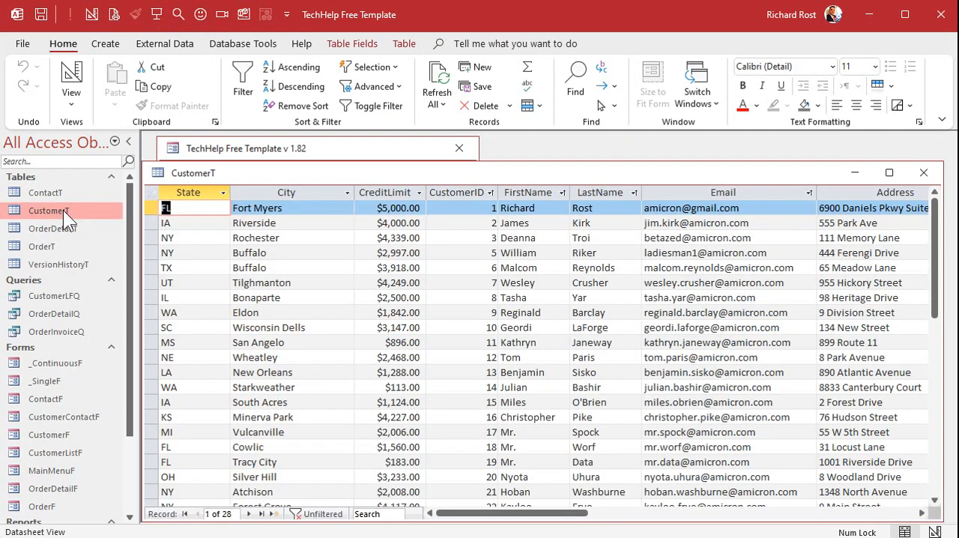
left_click(148, 254)
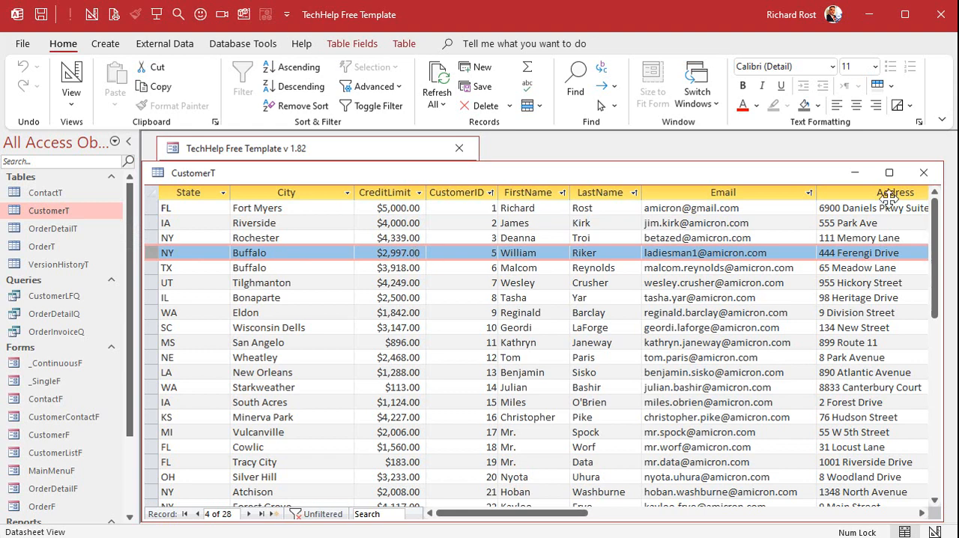
left_click(924, 172)
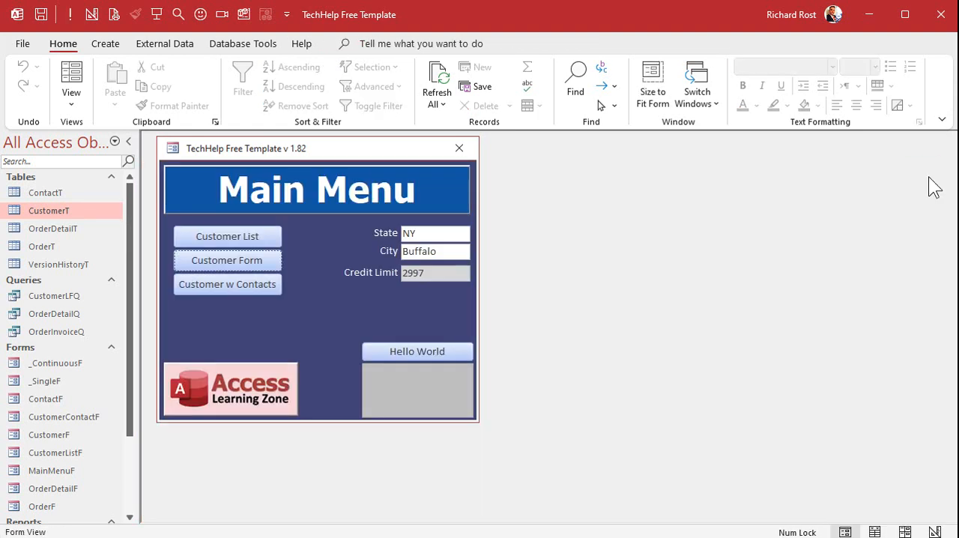
- In Design View, replace NY in the CreditLimit text box's DLookUp criteria with the concatenated State value, using " & State & "
right_click(376, 294)
left_click(423, 344)
left_click(426, 306)
left_click(804, 230)
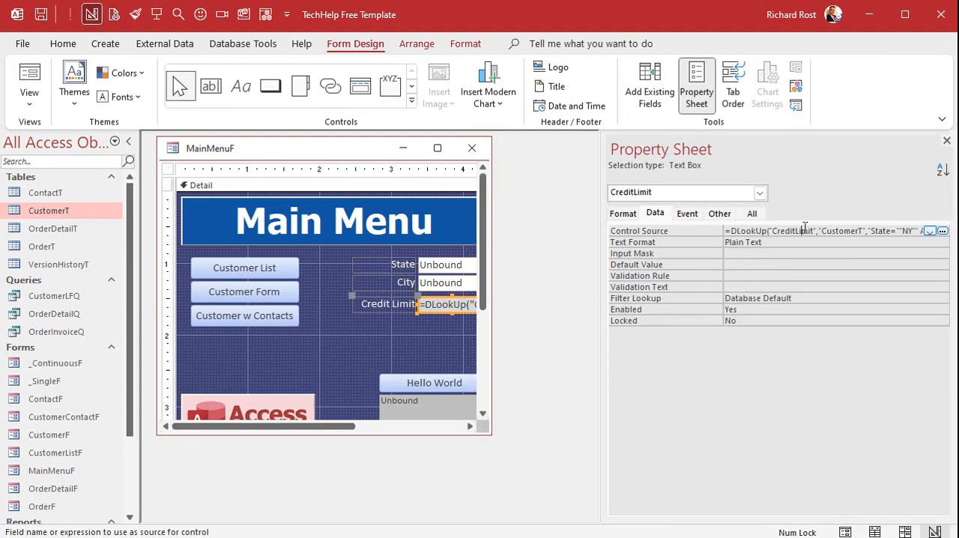
key("shift+F2")
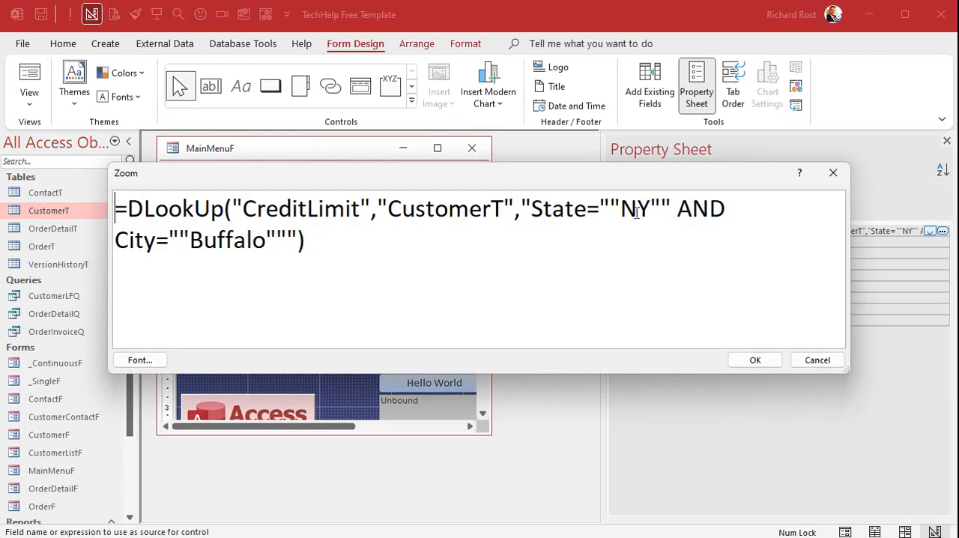
double_click(642, 211)
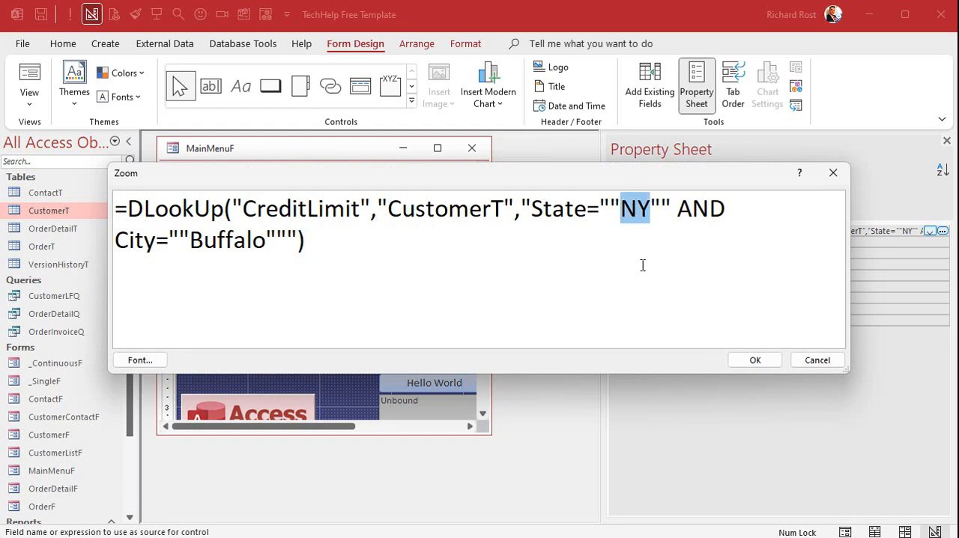
left_click_drag(463, 174, 470, 257)
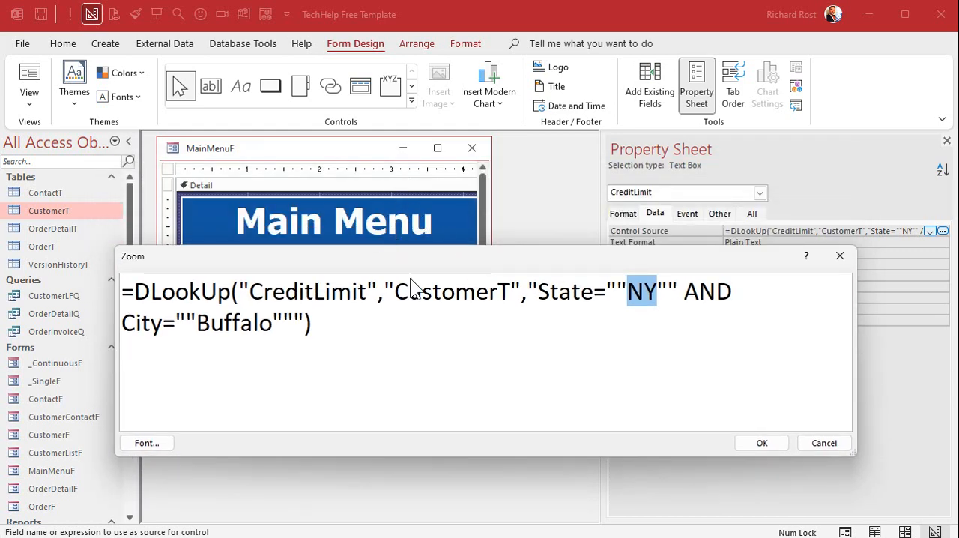
double_click(642, 292)
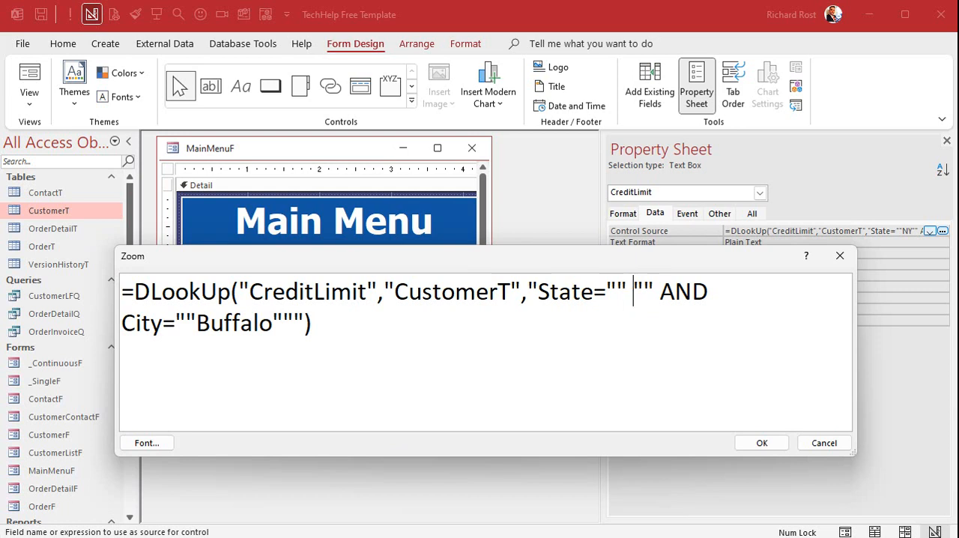
key("Left")
key("Left")
type("\" & ")
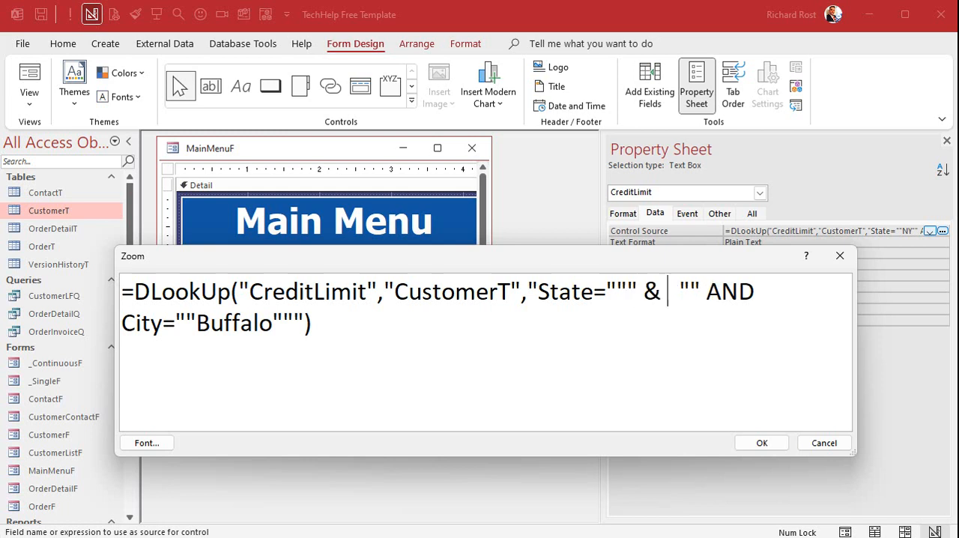
type("State & ")
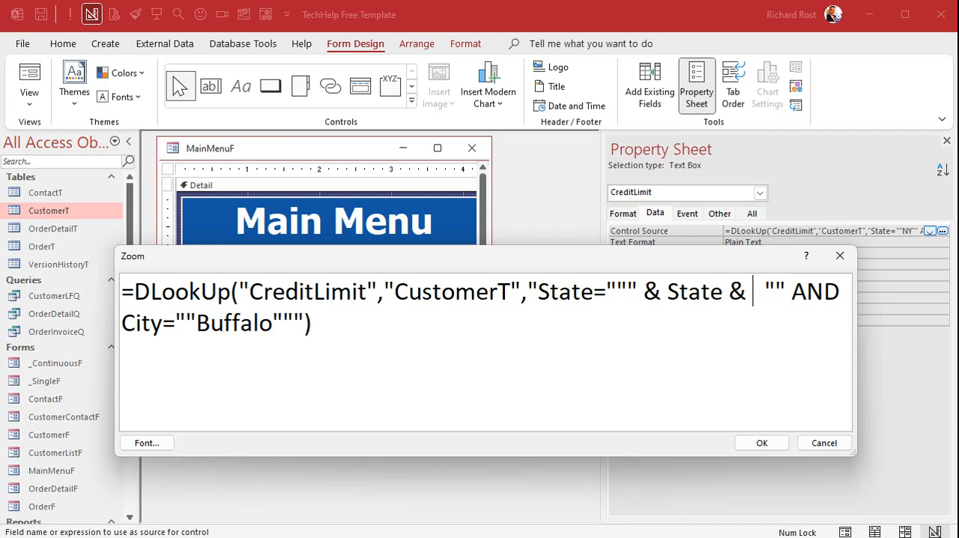
type("\"")
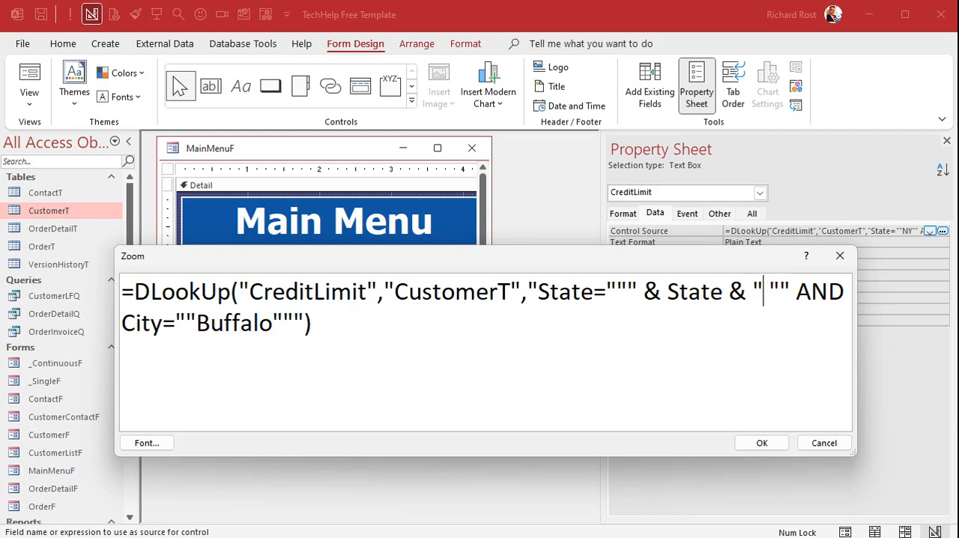